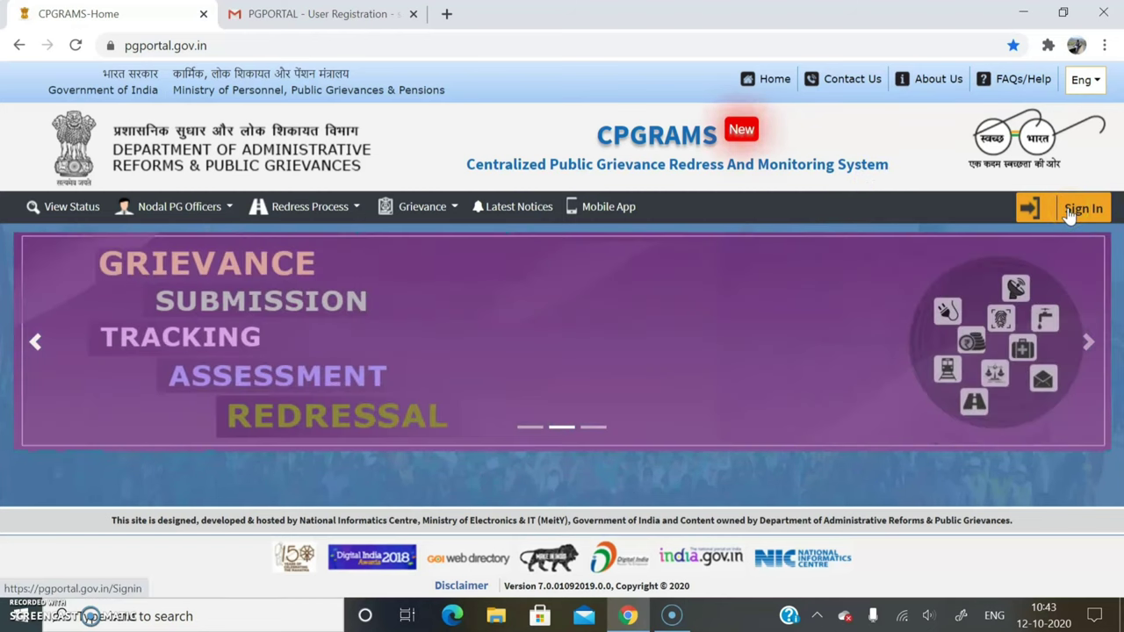
# Step: Open the new-user registration form from the portal's sign-in page and look through its mandatory fields
pyautogui.click(1088, 214)
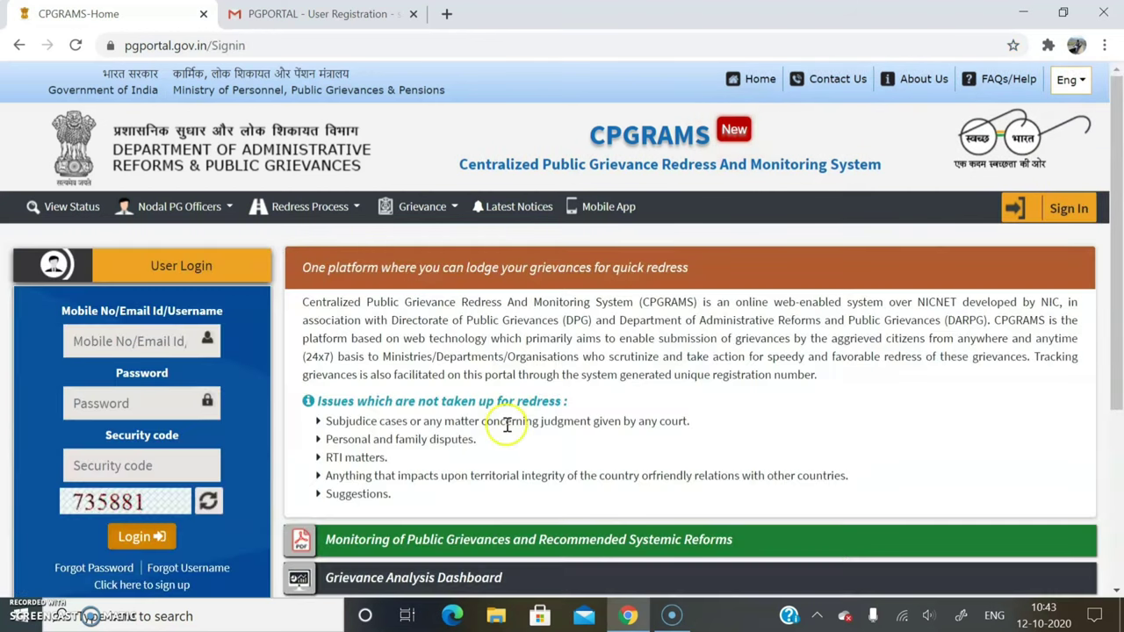
pyautogui.scroll(-1, 506, 425)
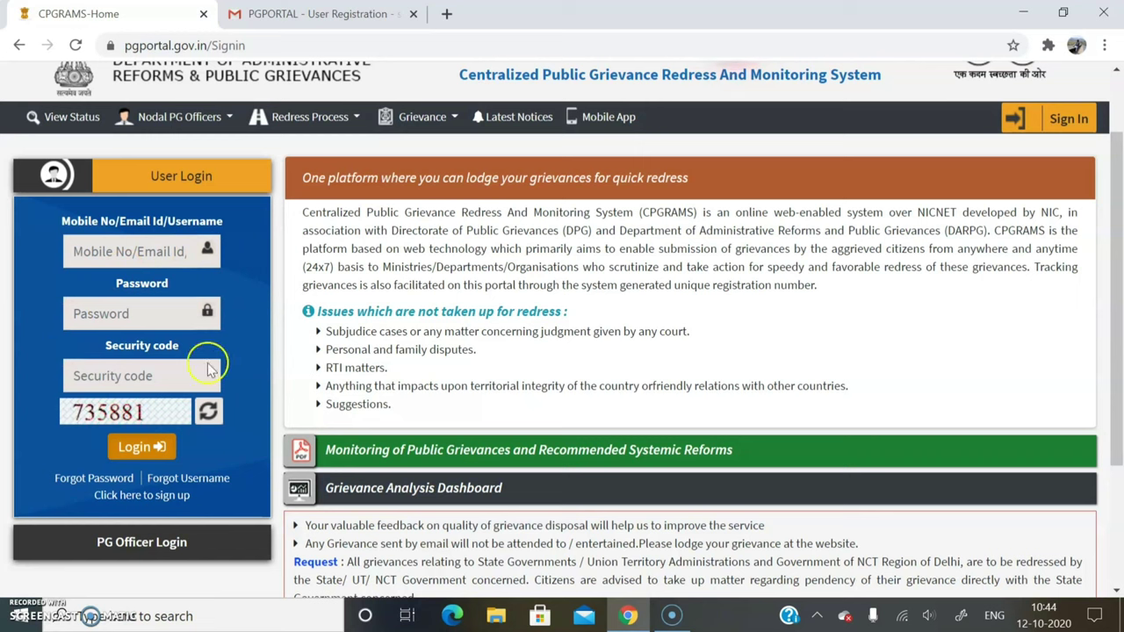
pyautogui.click(164, 497)
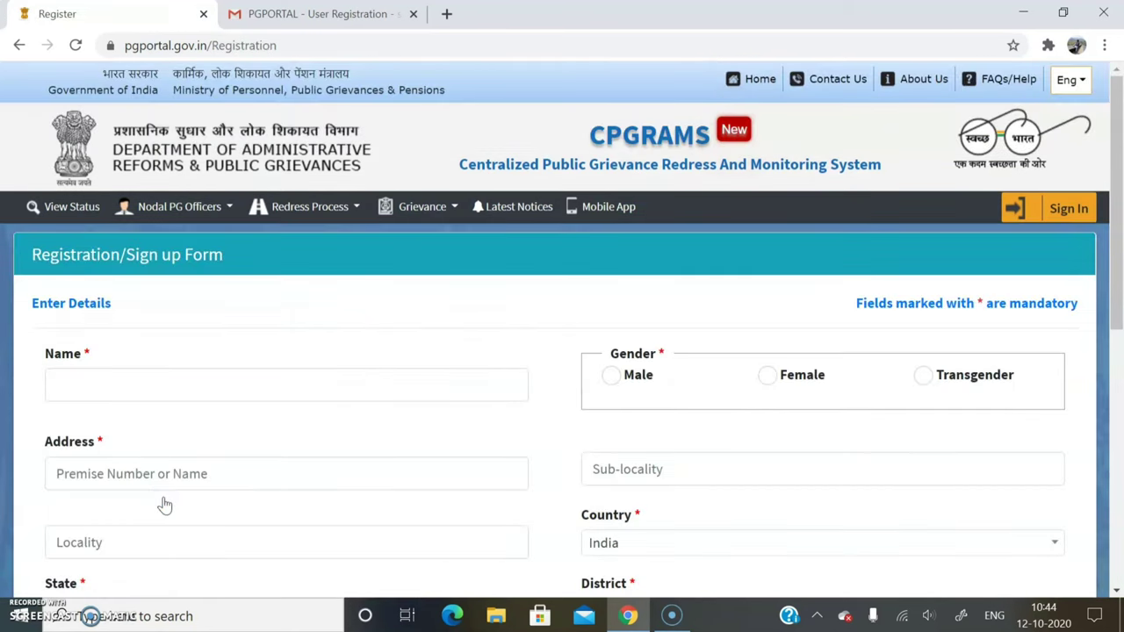
pyautogui.scroll(-2, 346, 454)
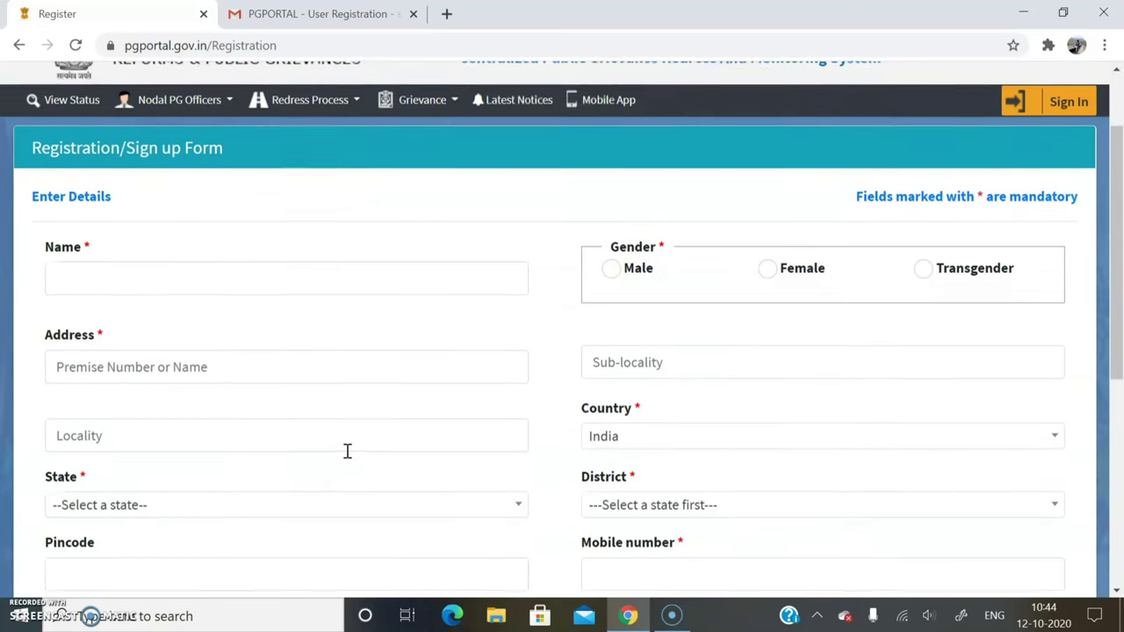
pyautogui.scroll(-3, 347, 451)
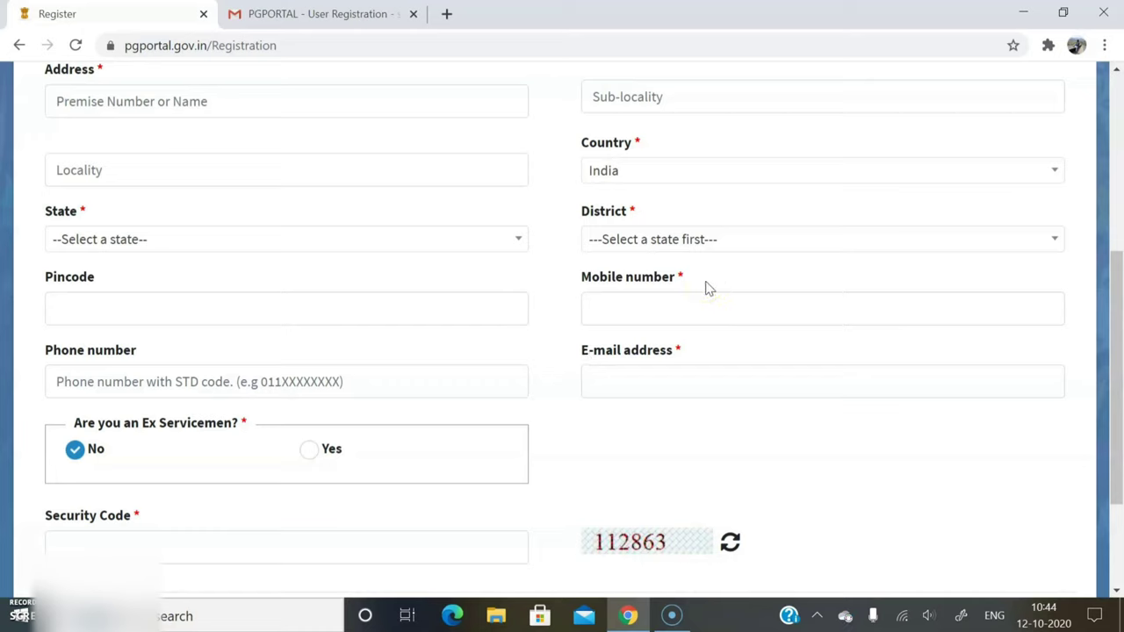
pyautogui.scroll(-3, 750, 446)
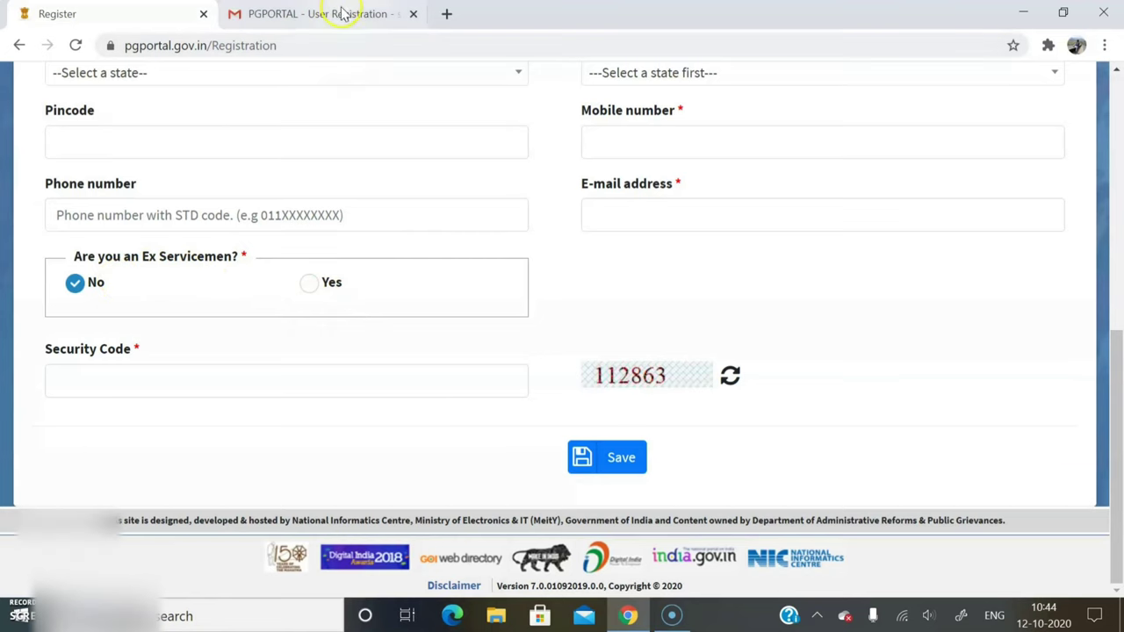
# Step: Check the PGPORTAL user registration verification e-mail in Gmail, and return to the grievance portal to open its sign-in page
pyautogui.click(379, 14)
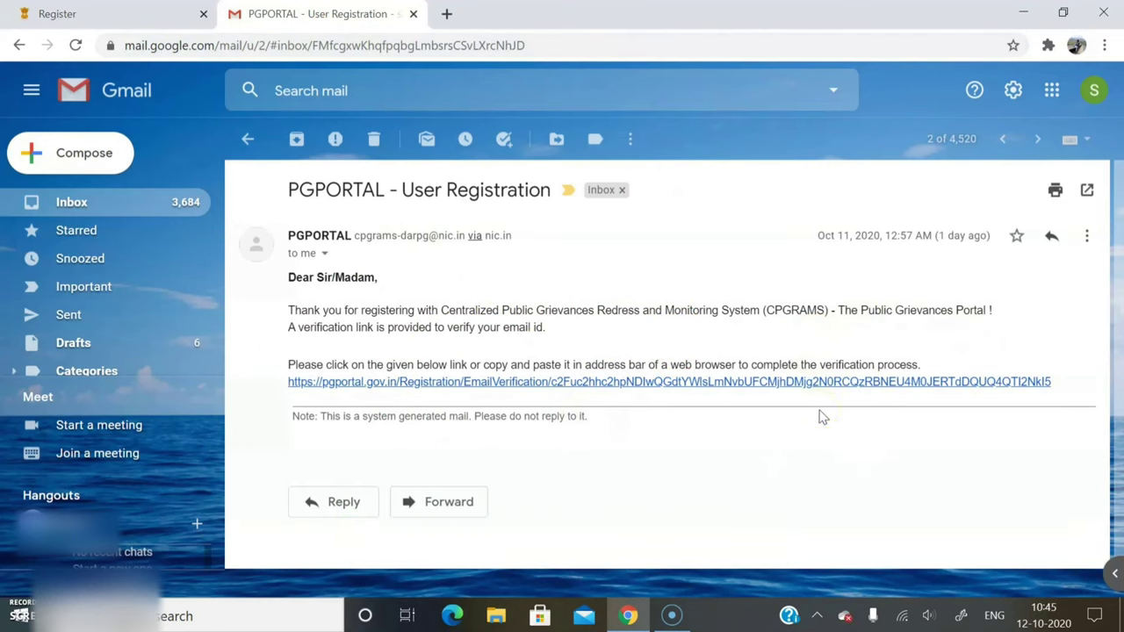
pyautogui.click(138, 14)
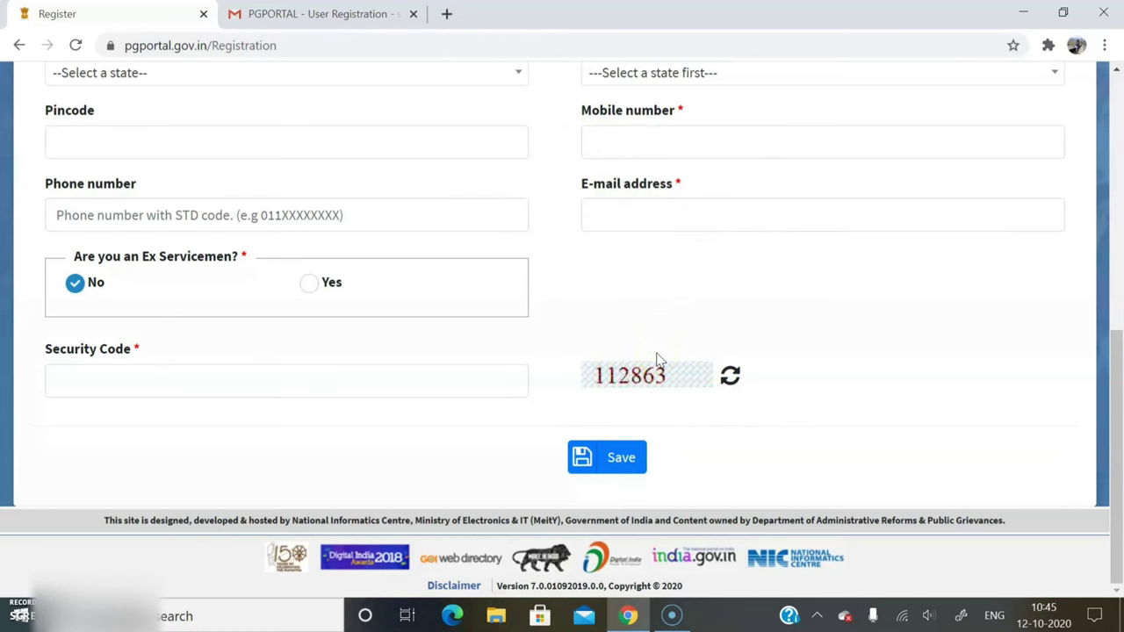
pyautogui.scroll(10, 660, 360)
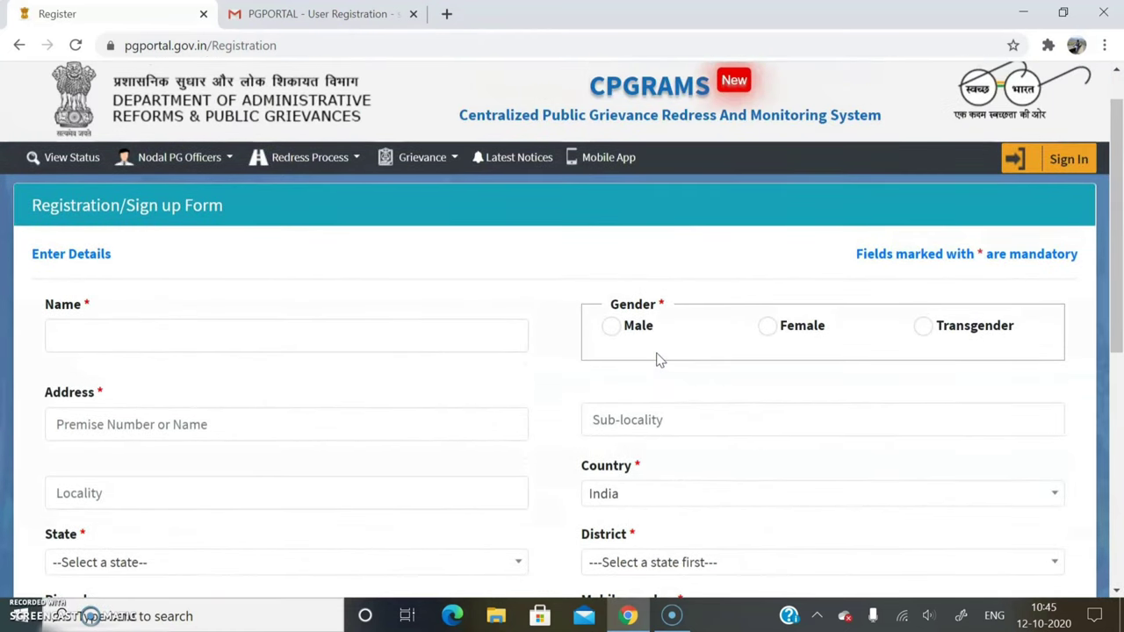
pyautogui.click(1026, 163)
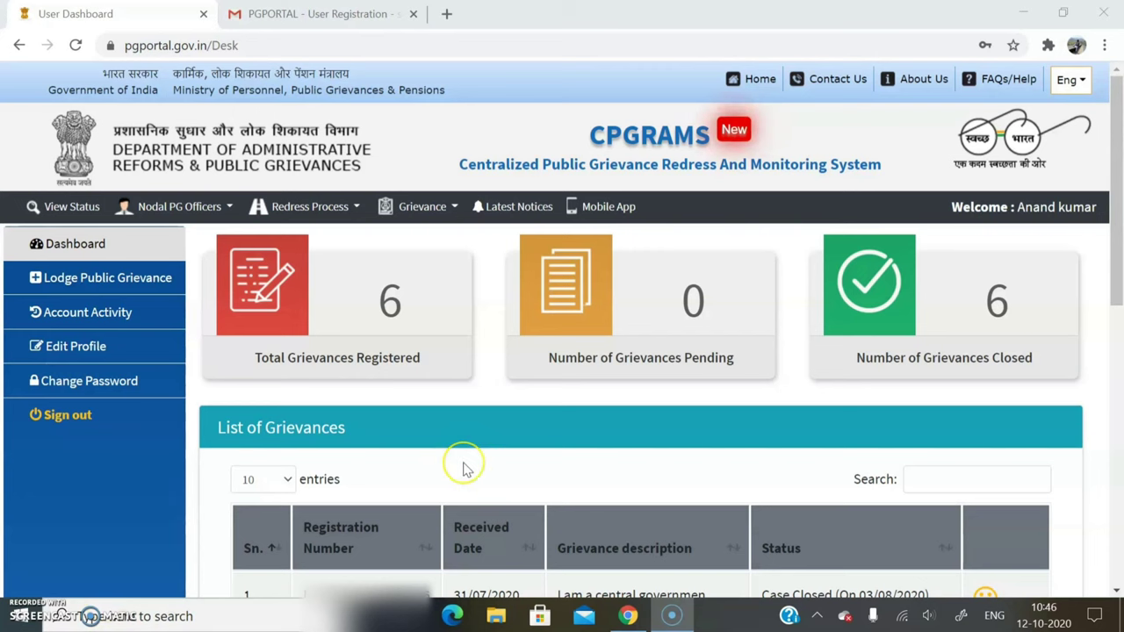
# Step: Examine the received dates and case statuses in the dashboard's list of grievances, and view the form for checking a grievance's status
pyautogui.scroll(-2, 463, 468)
pyautogui.scroll(-2, 465, 470)
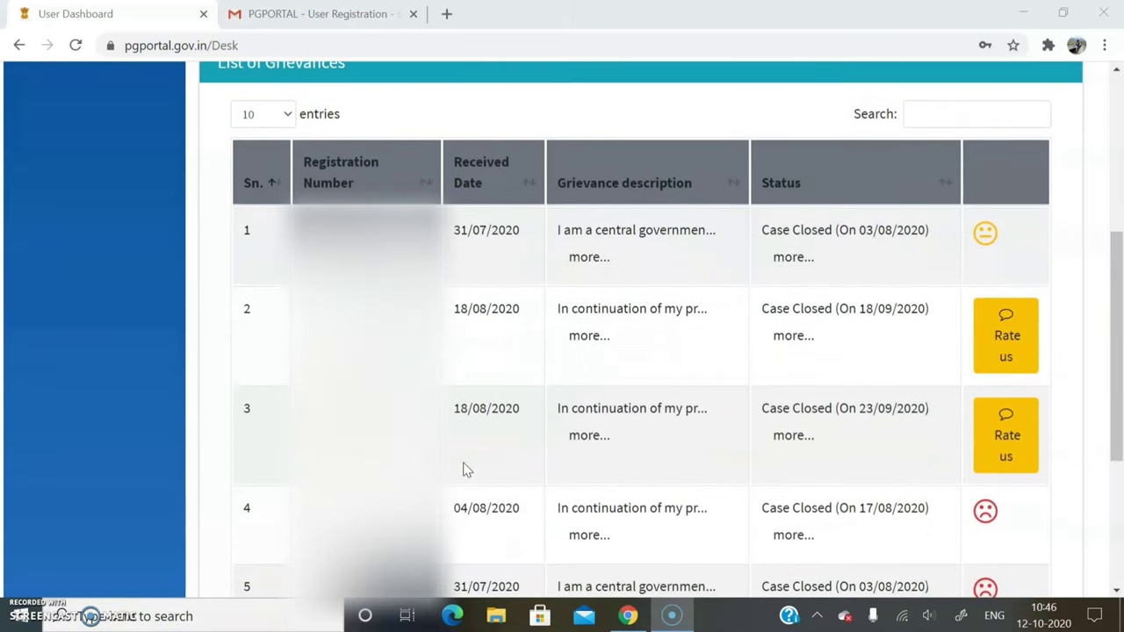
pyautogui.scroll(-1, 465, 470)
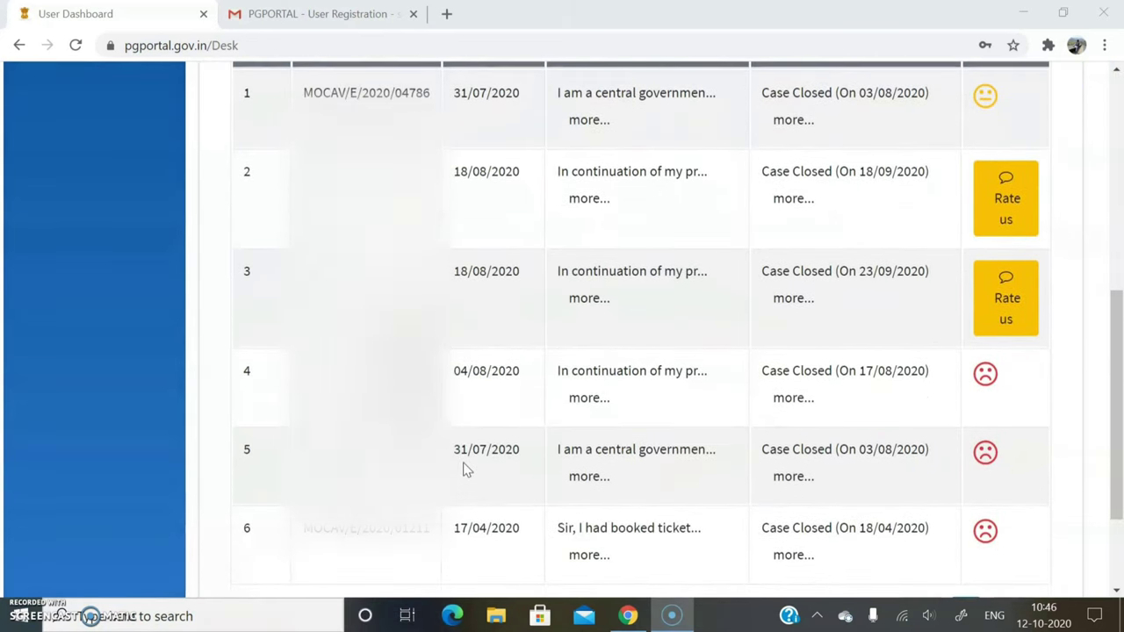
pyautogui.scroll(-2, 466, 471)
pyautogui.scroll(2, 465, 470)
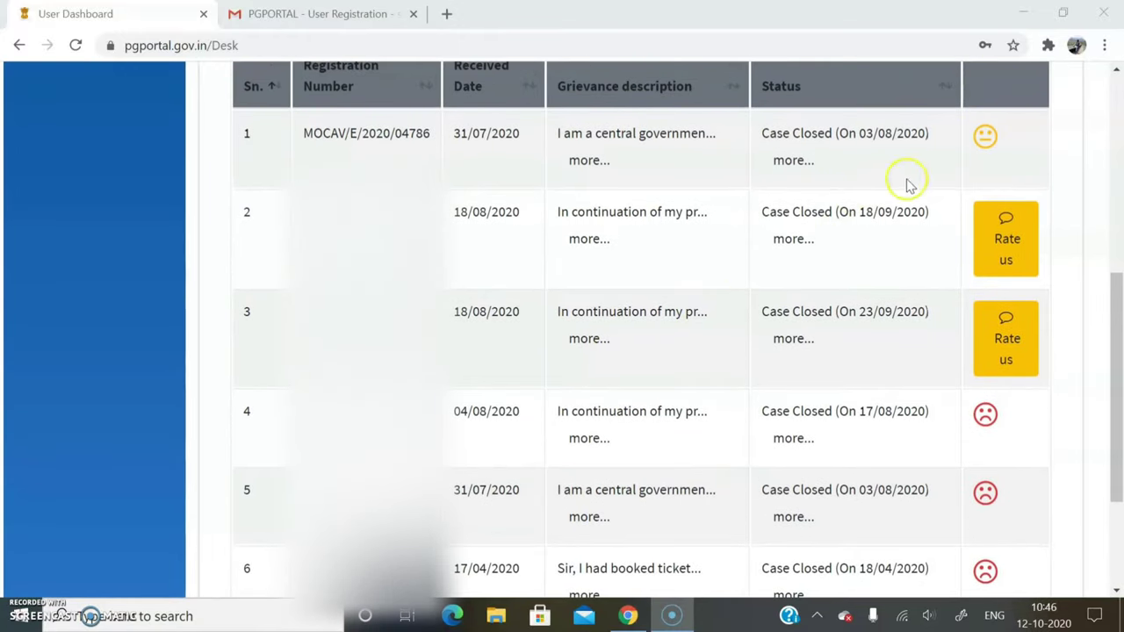
pyautogui.scroll(1, 799, 516)
pyautogui.scroll(-3, 801, 518)
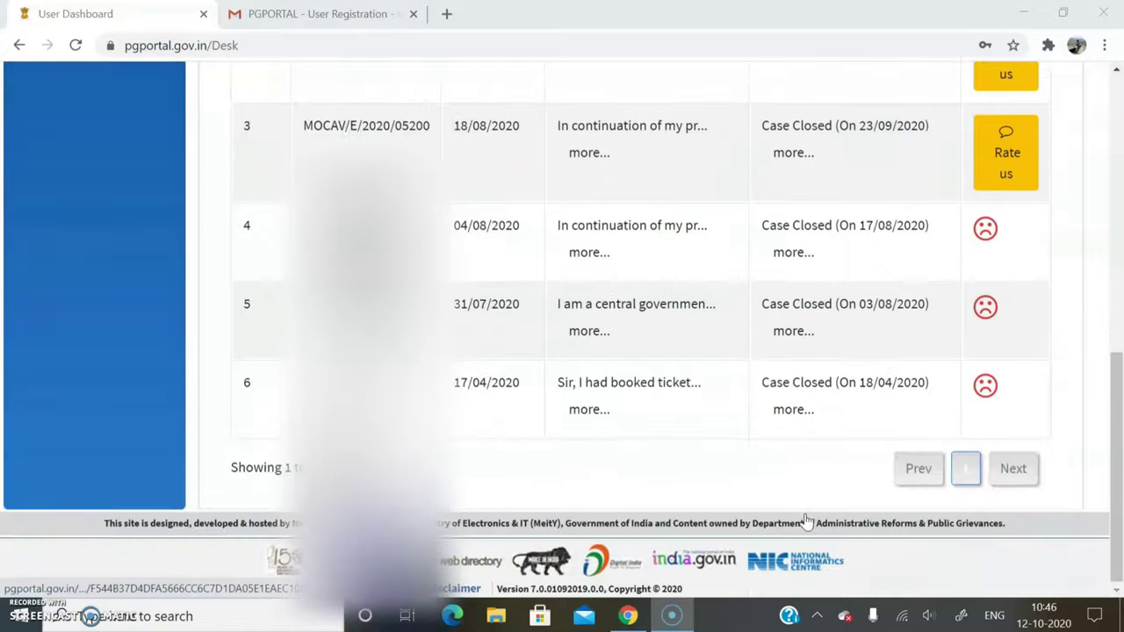
pyautogui.scroll(6, 804, 521)
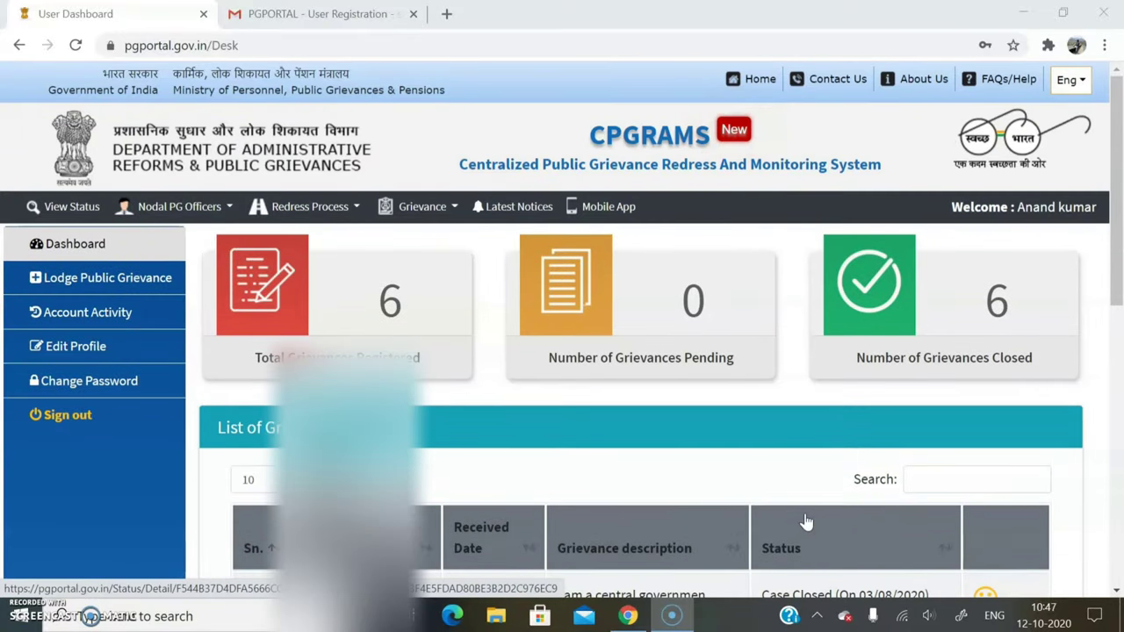
pyautogui.scroll(-3, 806, 521)
pyautogui.scroll(-1, 806, 521)
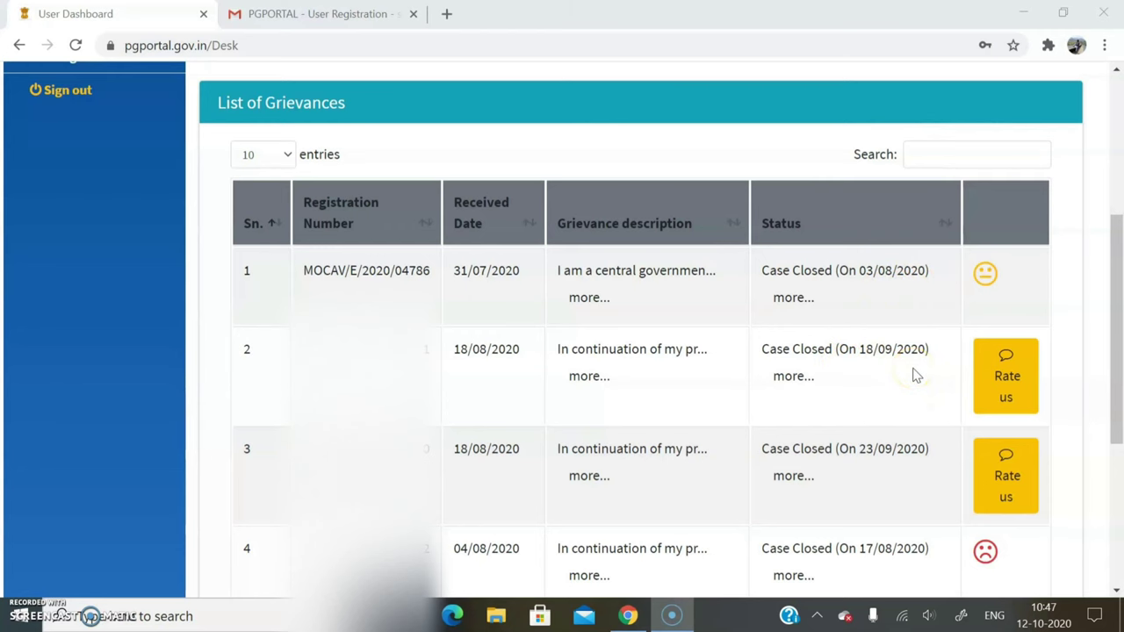
pyautogui.scroll(4, 913, 376)
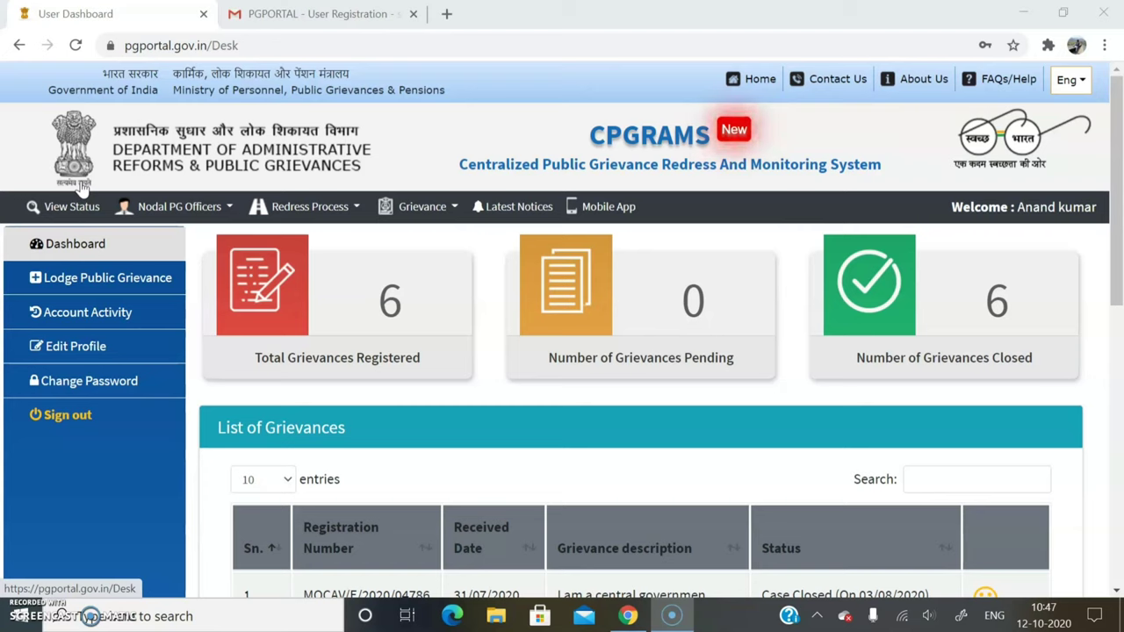
pyautogui.click(72, 209)
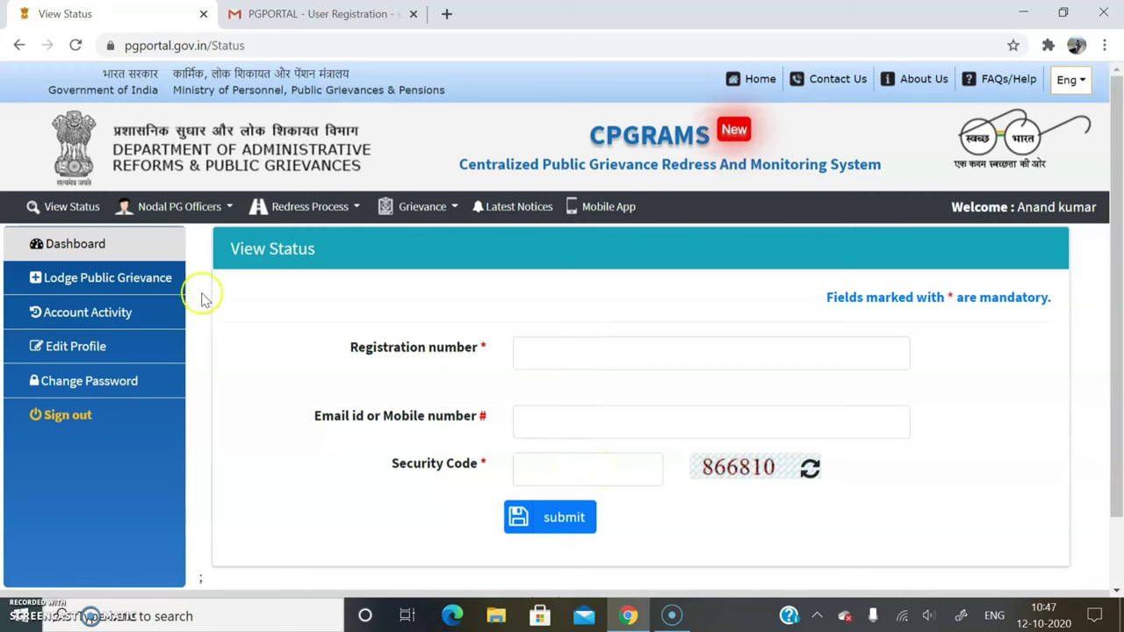
# Step: Start lodging a public grievance and submit the agreement that it does not fall in any of the listed excluded categories
pyautogui.click(137, 295)
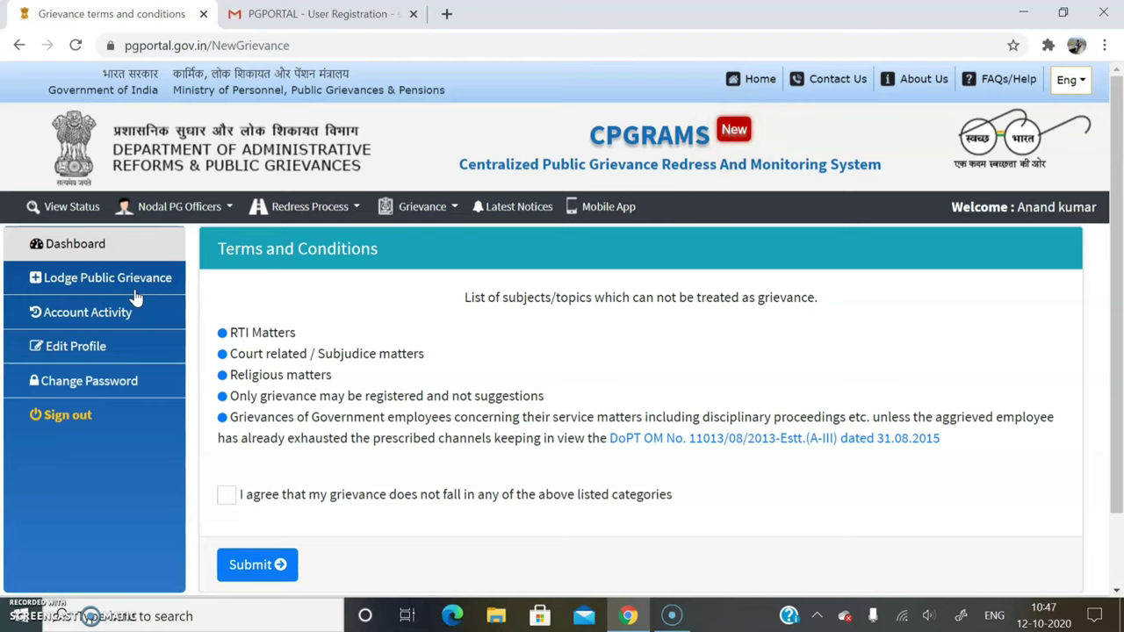
pyautogui.click(76, 284)
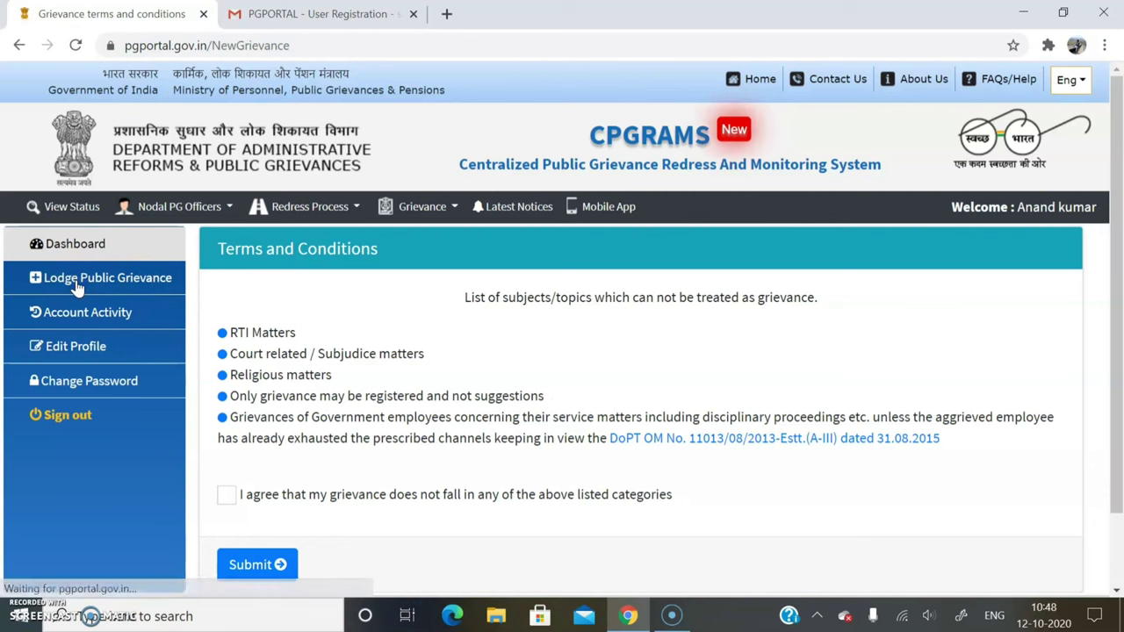
pyautogui.scroll(-1, 76, 287)
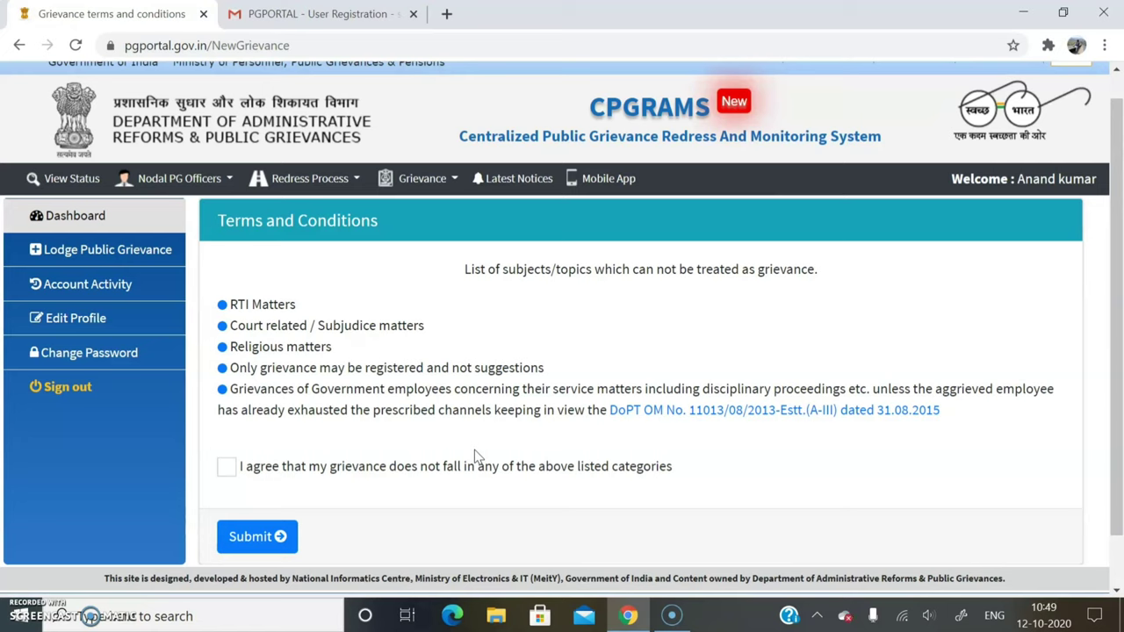
pyautogui.click(227, 471)
pyautogui.click(262, 536)
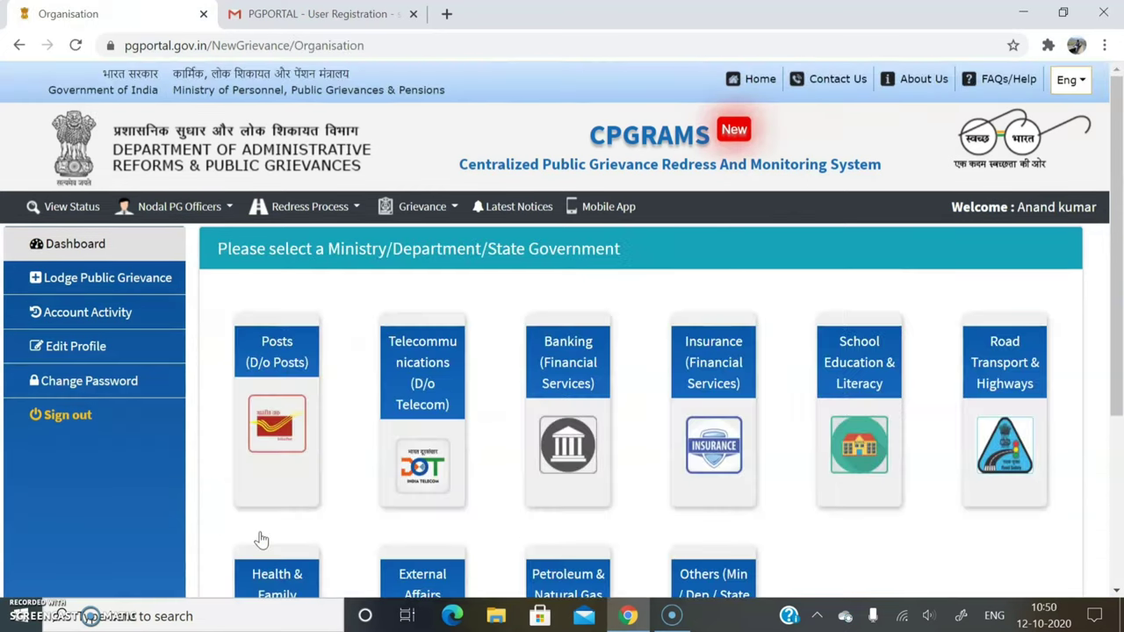
# Step: Choose Posts (D/o Posts) as the ministry or department for the grievance
pyautogui.click(795, 443)
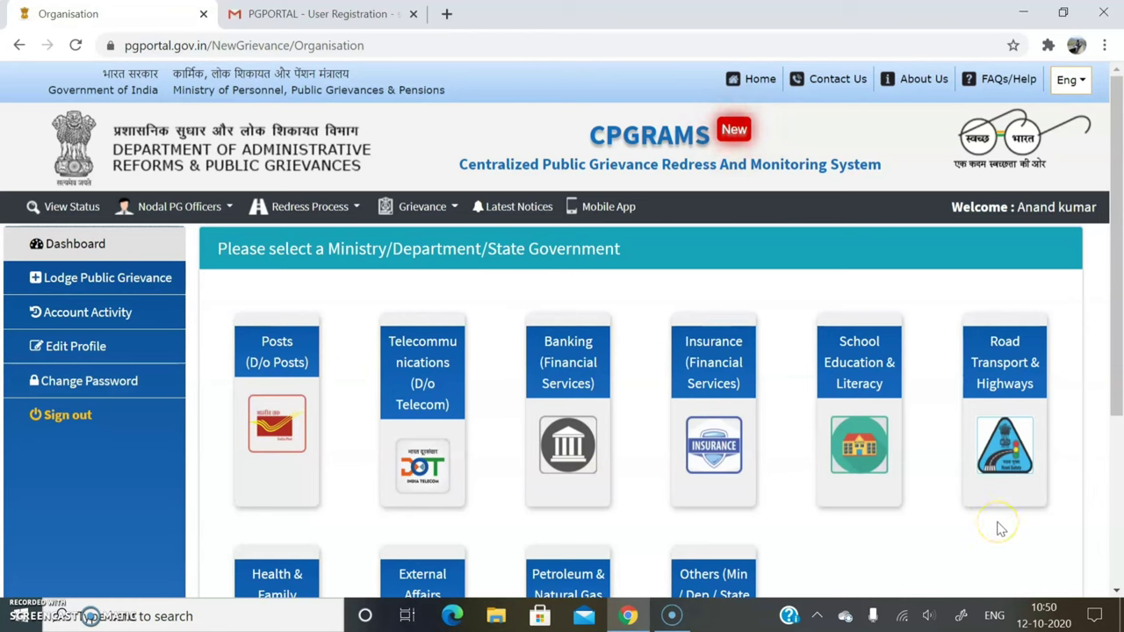
pyautogui.click(776, 447)
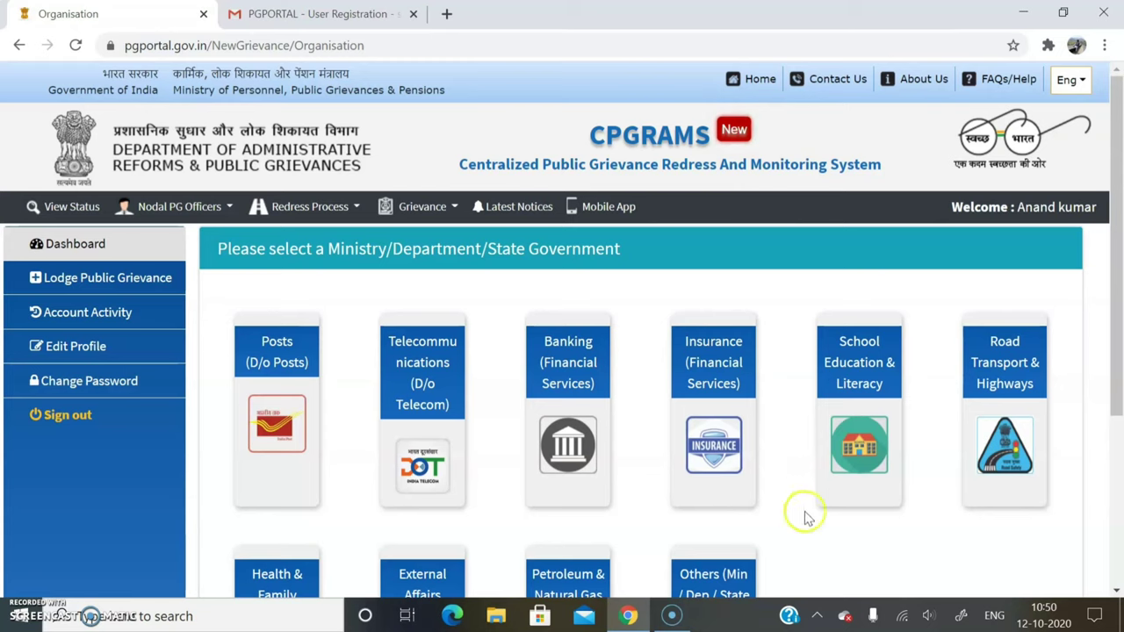
pyautogui.scroll(-1, 805, 513)
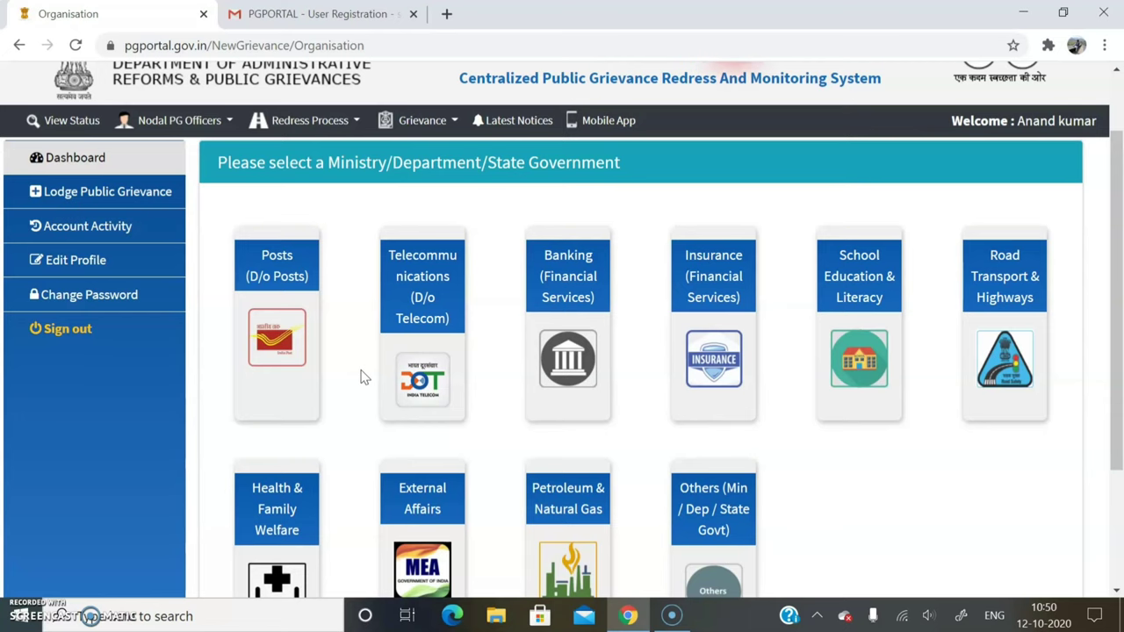
pyautogui.click(294, 331)
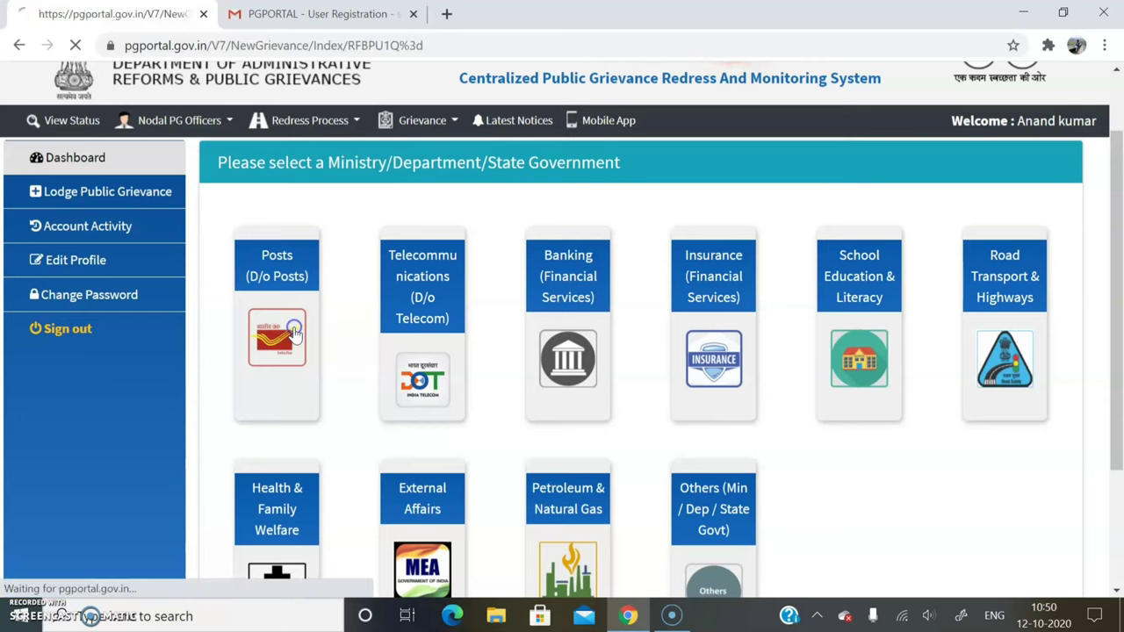
# Step: Set the grievance's main category to Delay/ Non - Delivery/Abstraction of Postal Articles
pyautogui.click(655, 430)
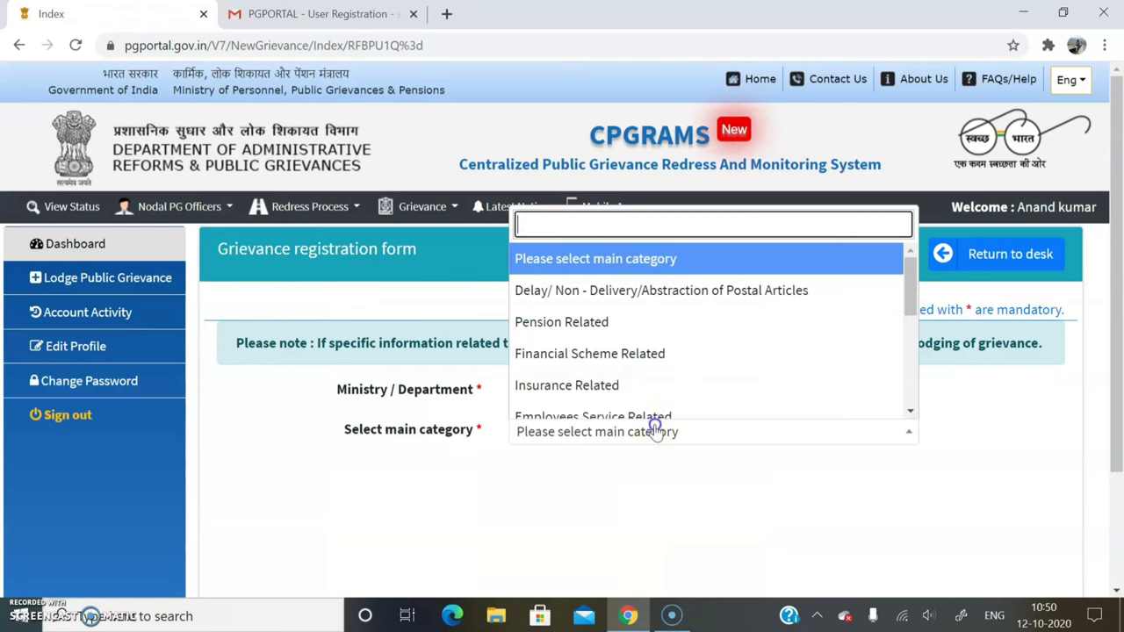
pyautogui.scroll(-3, 632, 331)
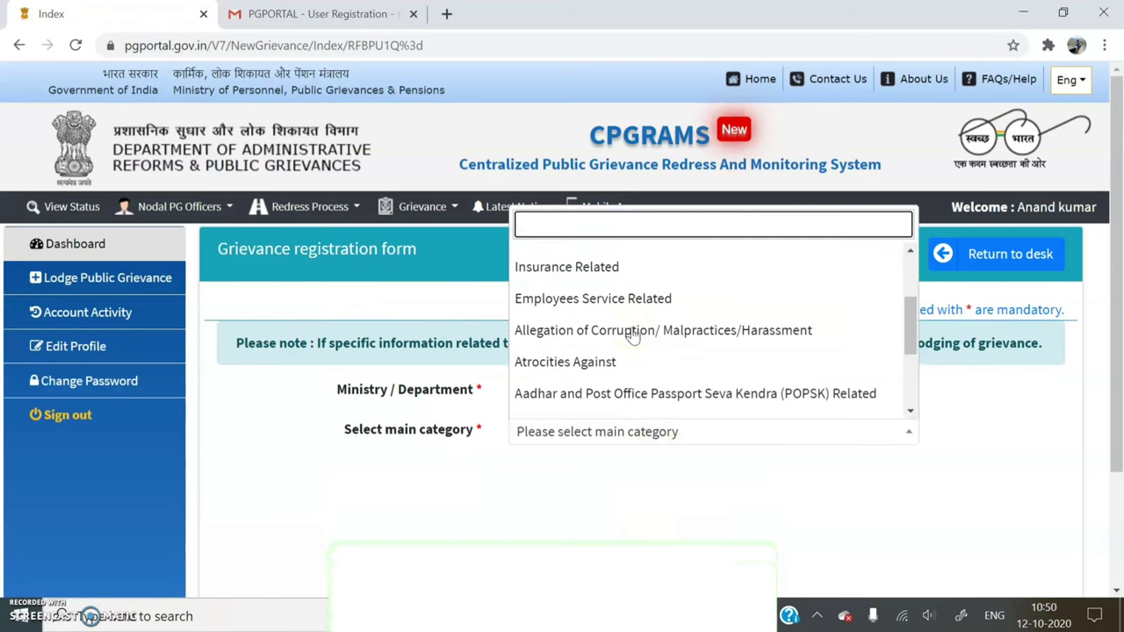
pyautogui.scroll(-3, 632, 333)
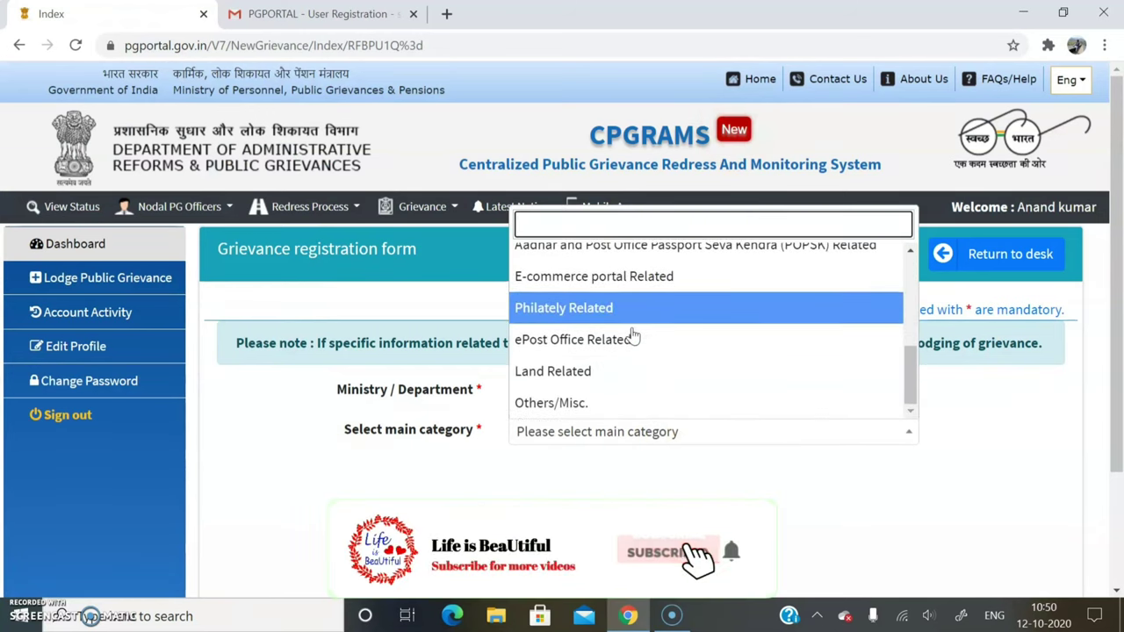
pyautogui.scroll(2, 633, 336)
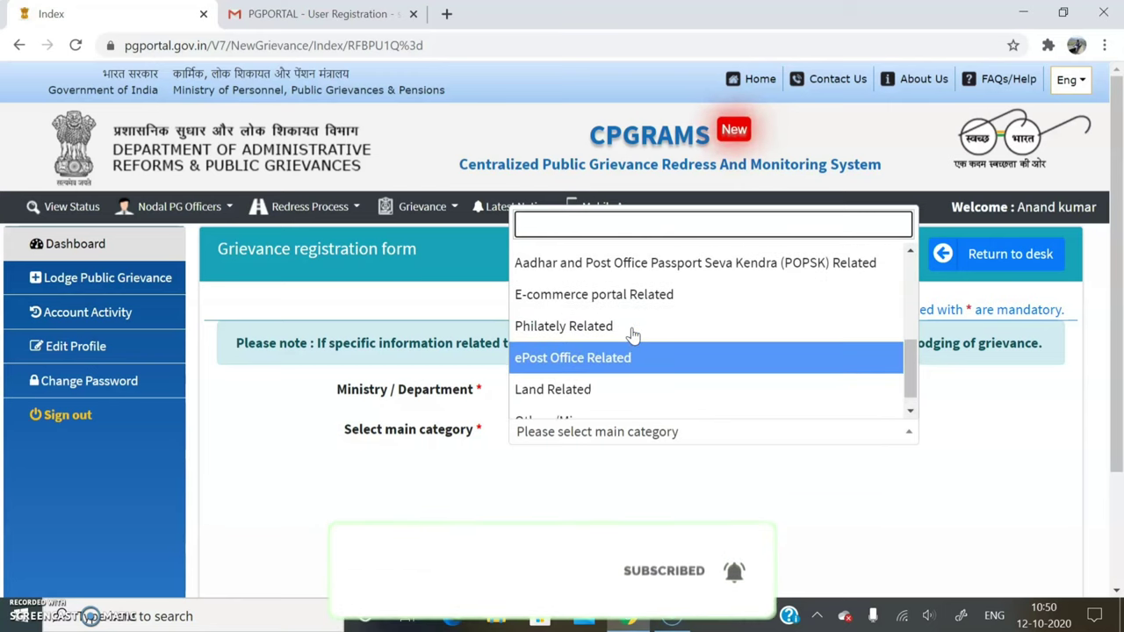
pyautogui.scroll(3, 632, 336)
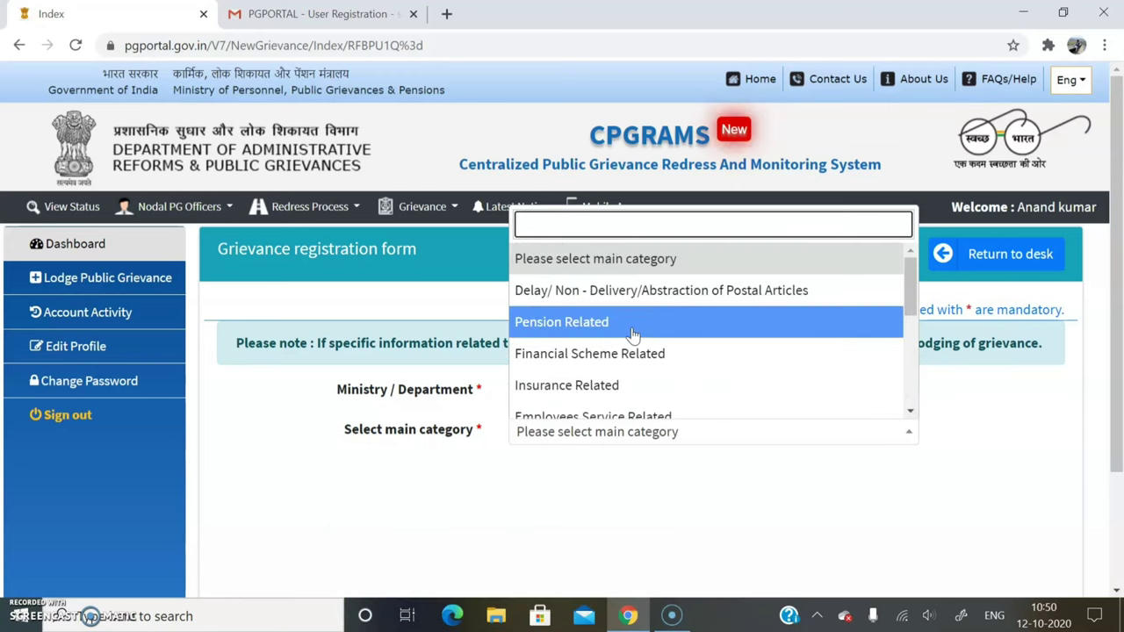
pyautogui.click(691, 294)
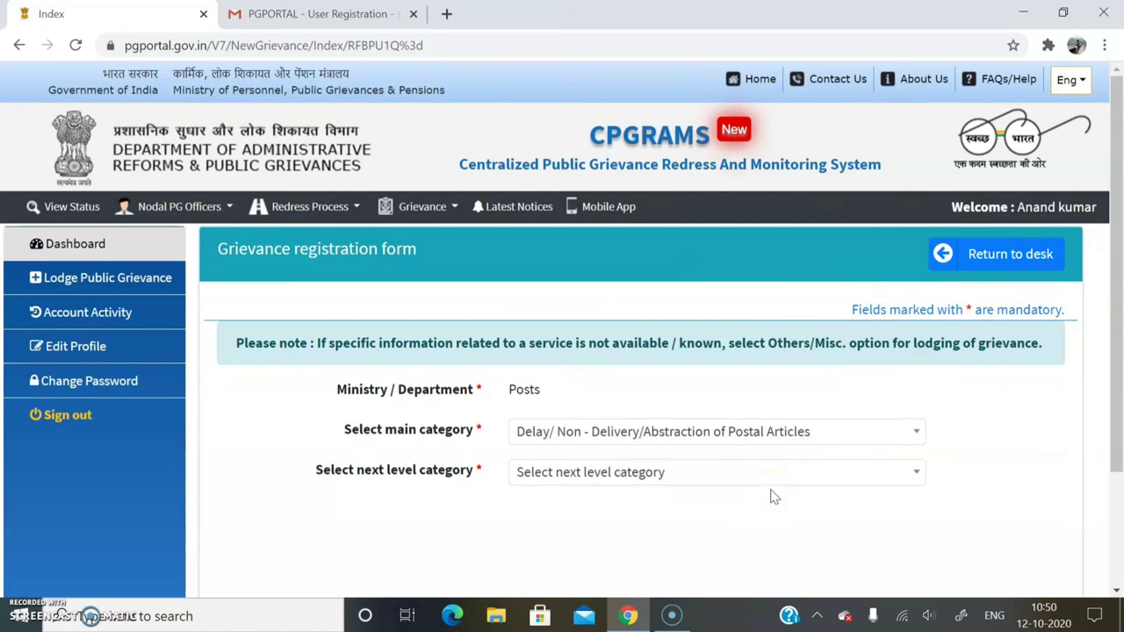
# Step: Set the grievance's two next level categories to Domestic and Speed post letters
pyautogui.click(723, 475)
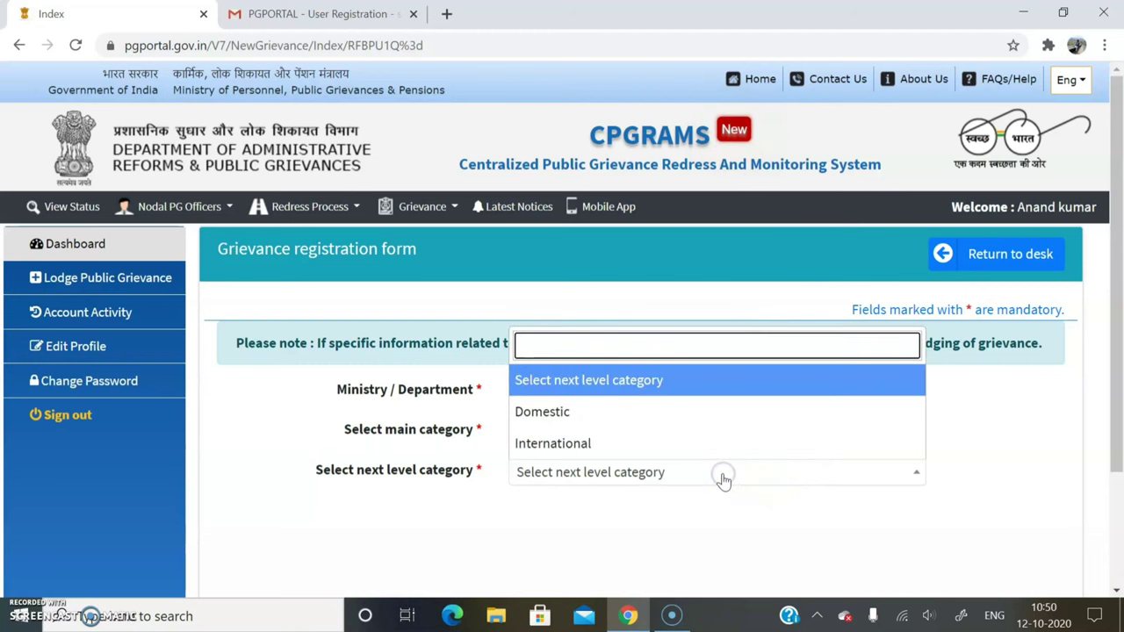
pyautogui.click(698, 426)
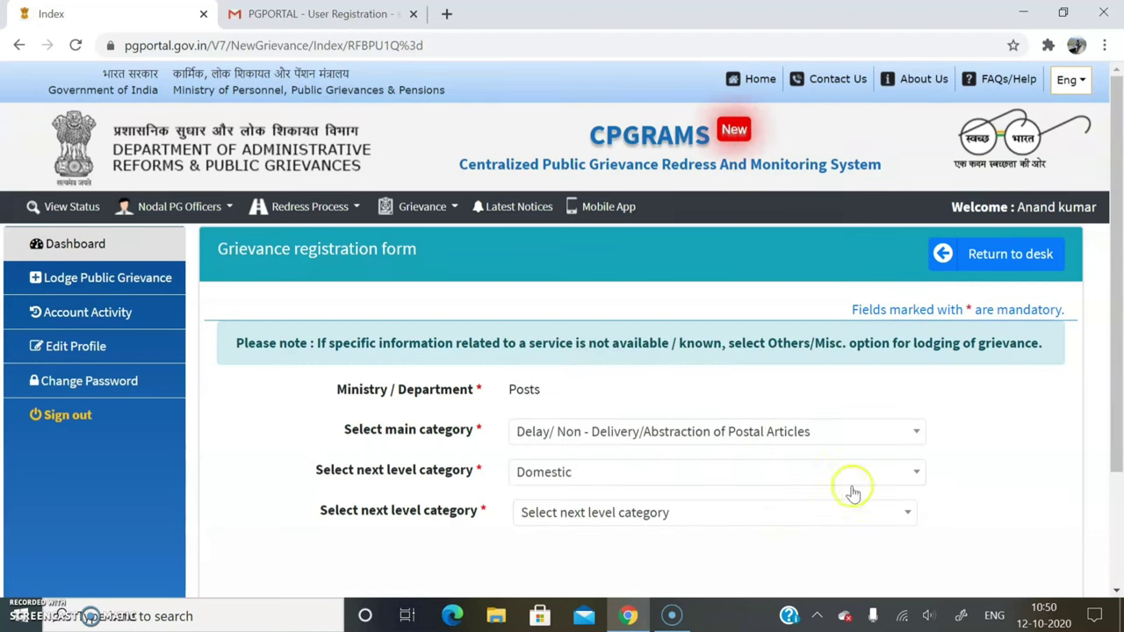
pyautogui.click(801, 517)
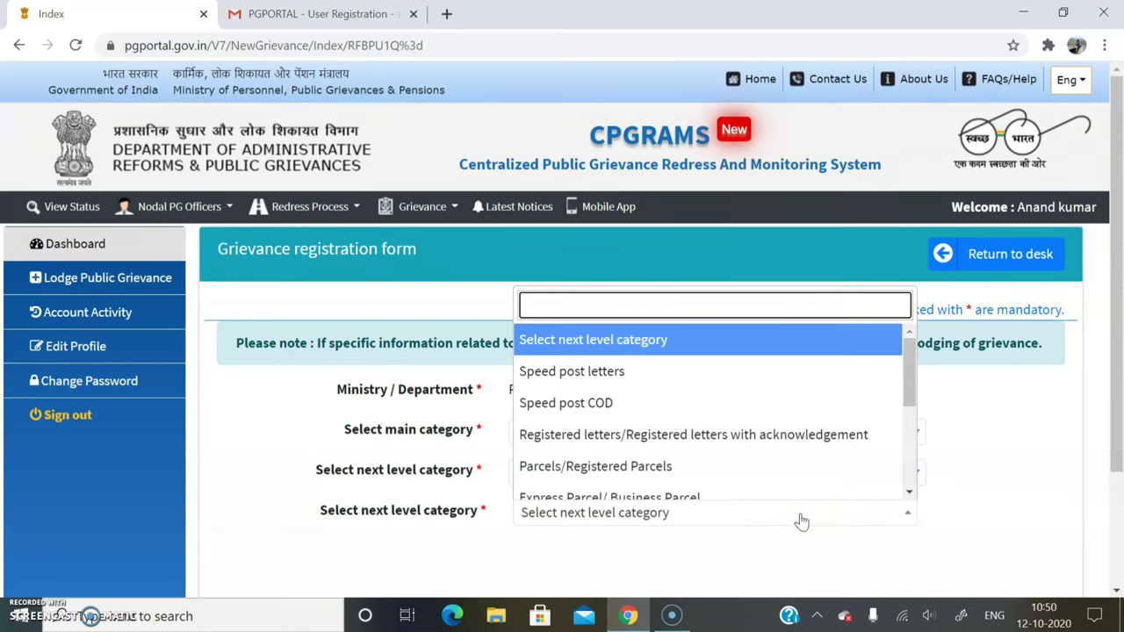
pyautogui.click(718, 374)
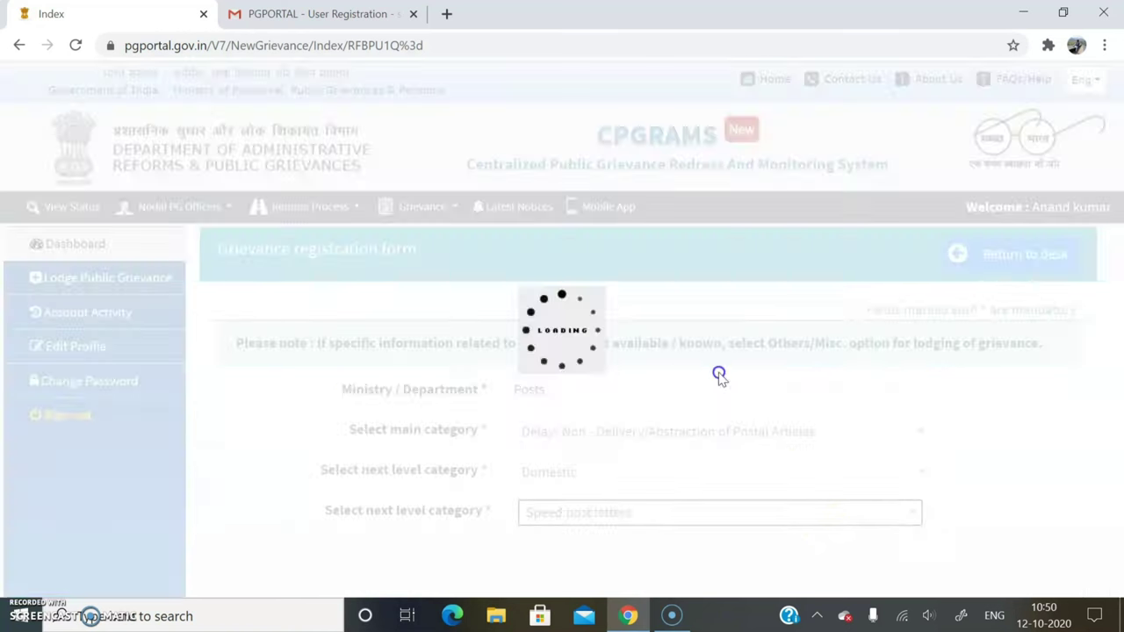
# Step: Examine the remaining fields of the Posts grievance form, including Track/Trace No., post office of booking, grievance text and supporting documents
pyautogui.scroll(-3, 978, 544)
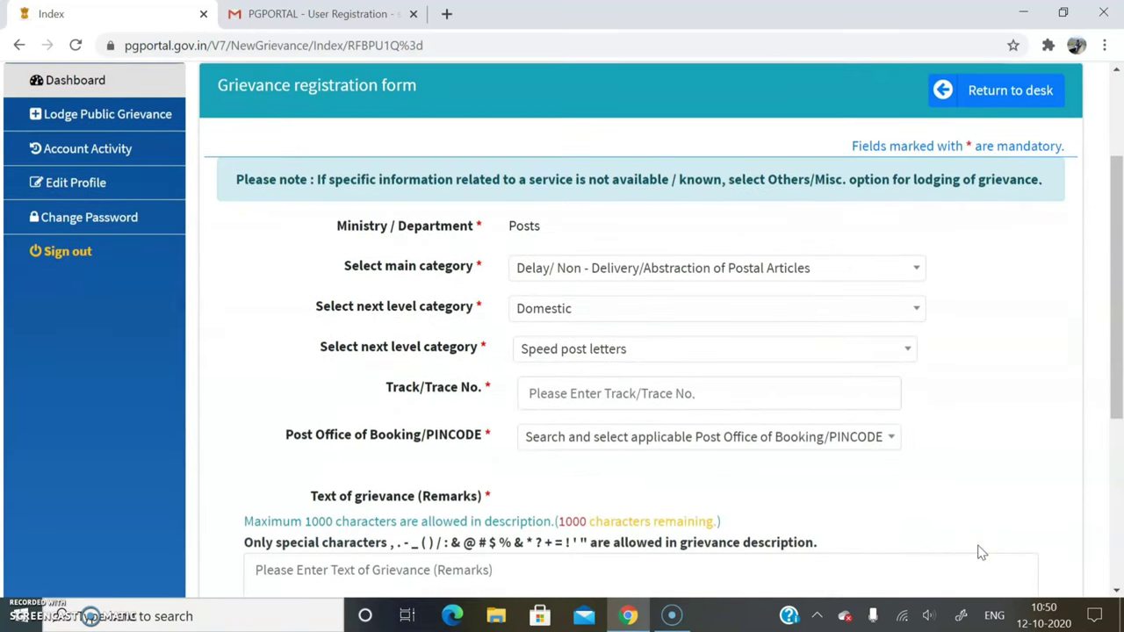
pyautogui.scroll(-1, 978, 549)
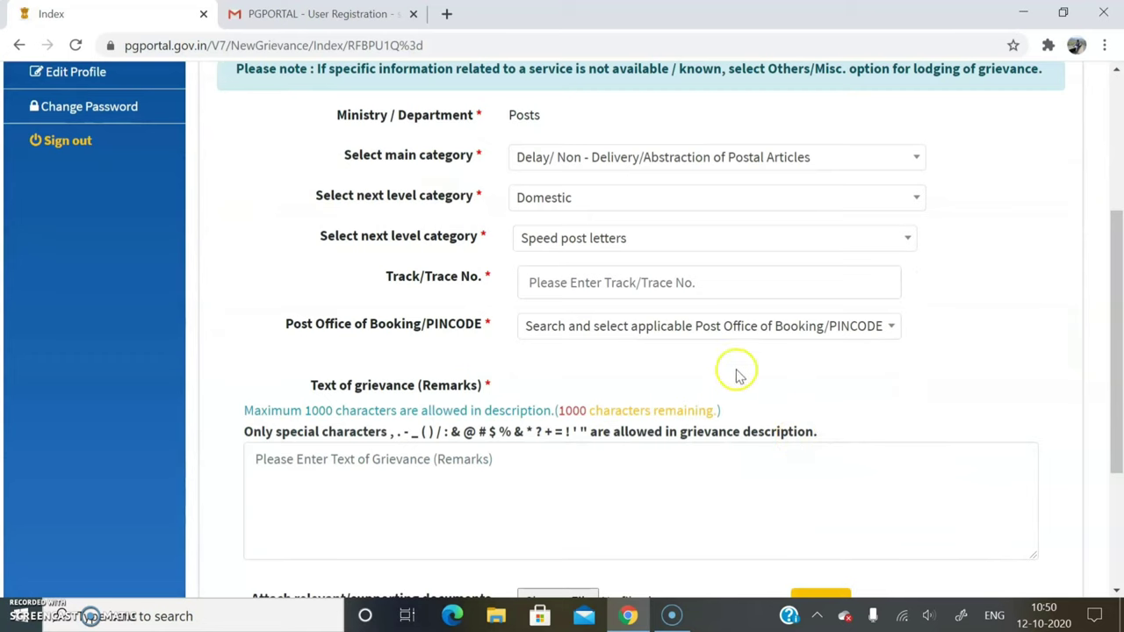
pyautogui.scroll(-1, 672, 368)
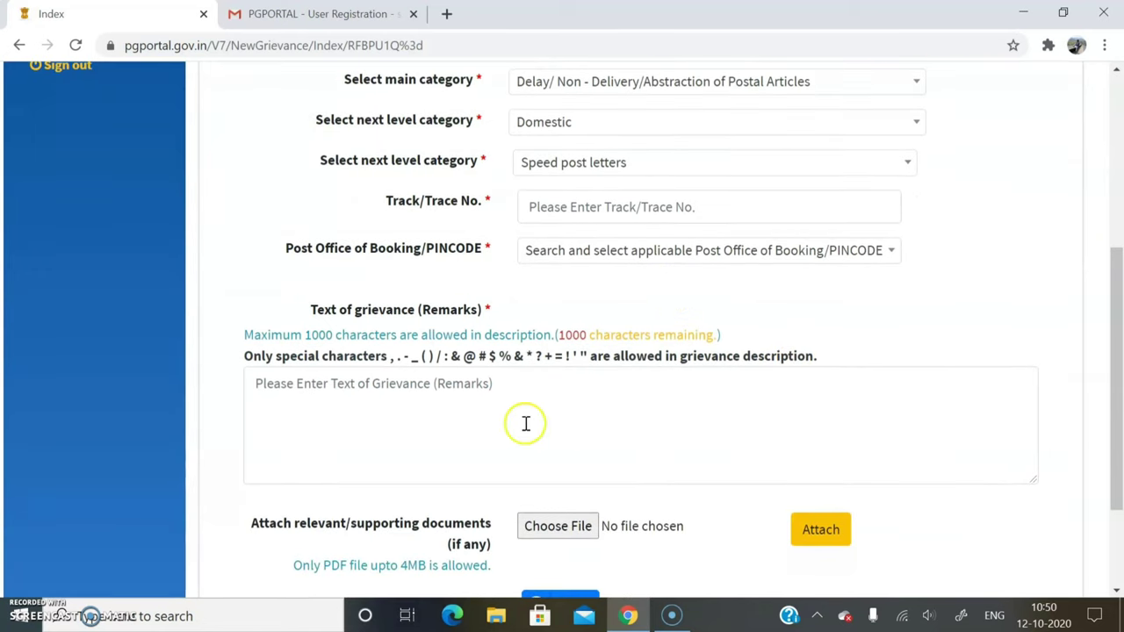
pyautogui.scroll(-2, 637, 421)
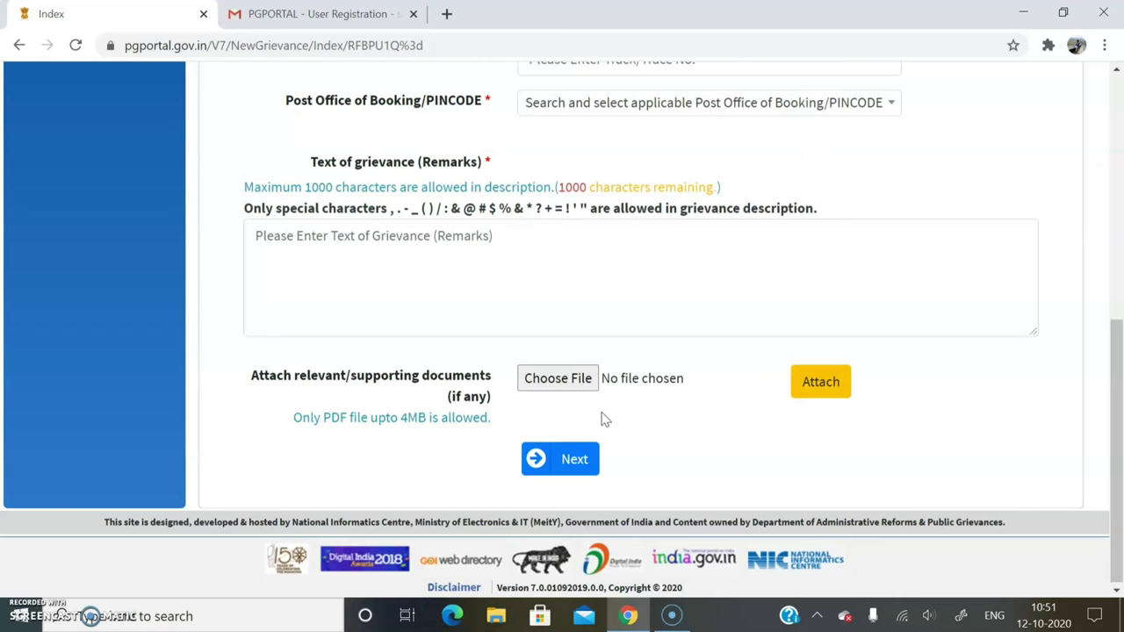
pyautogui.scroll(6, 604, 419)
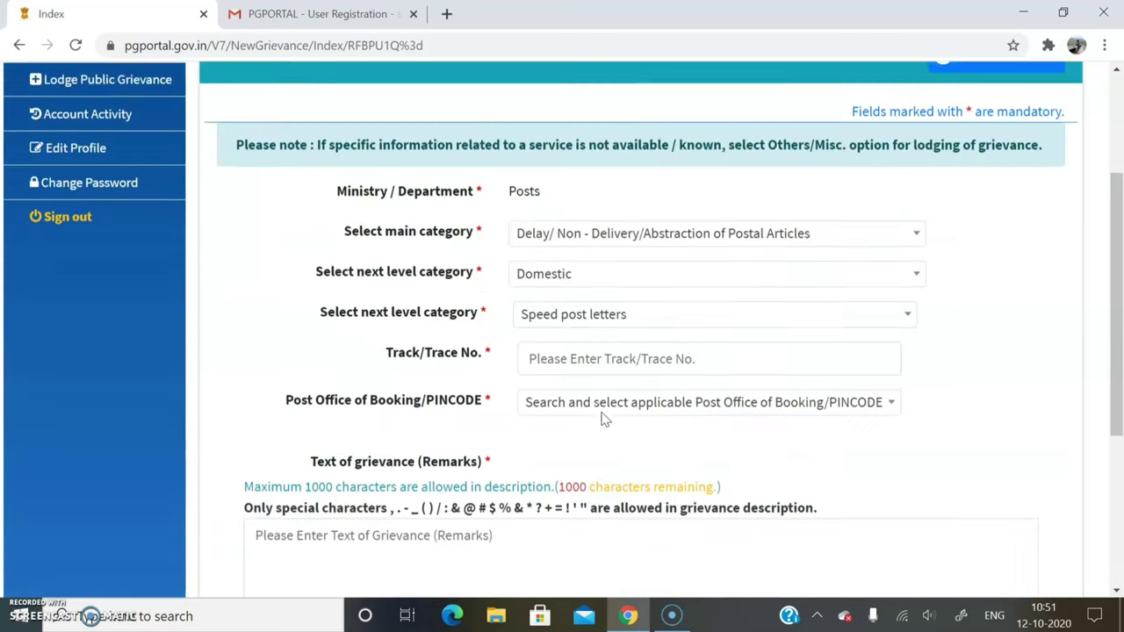
pyautogui.scroll(-4, 604, 420)
pyautogui.scroll(-1, 604, 419)
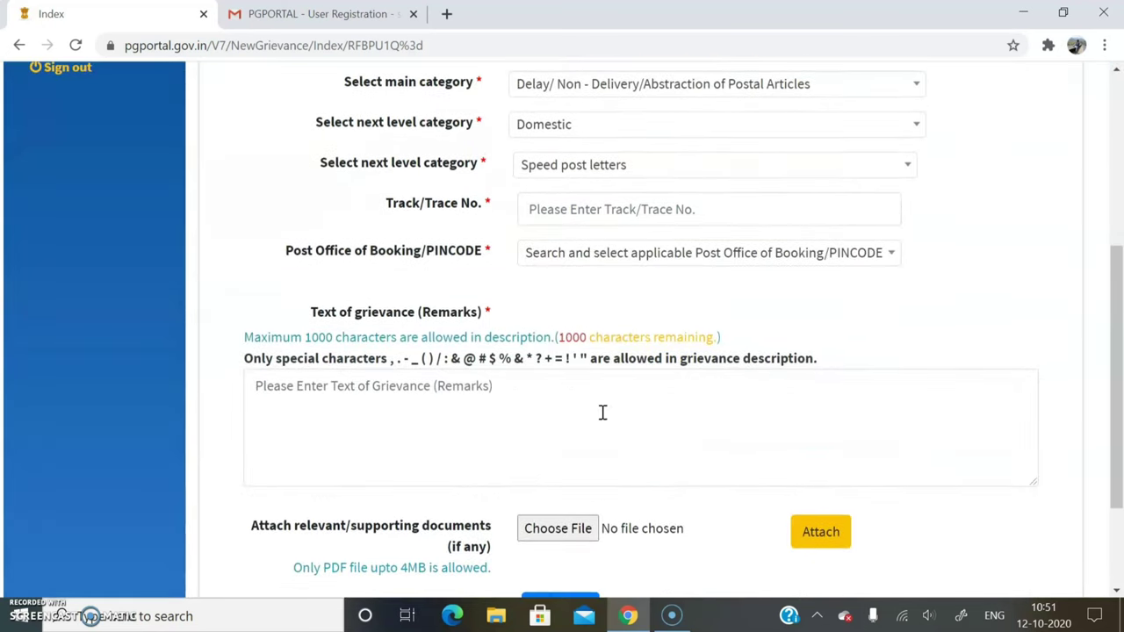
pyautogui.scroll(-2, 602, 413)
pyautogui.scroll(7, 603, 419)
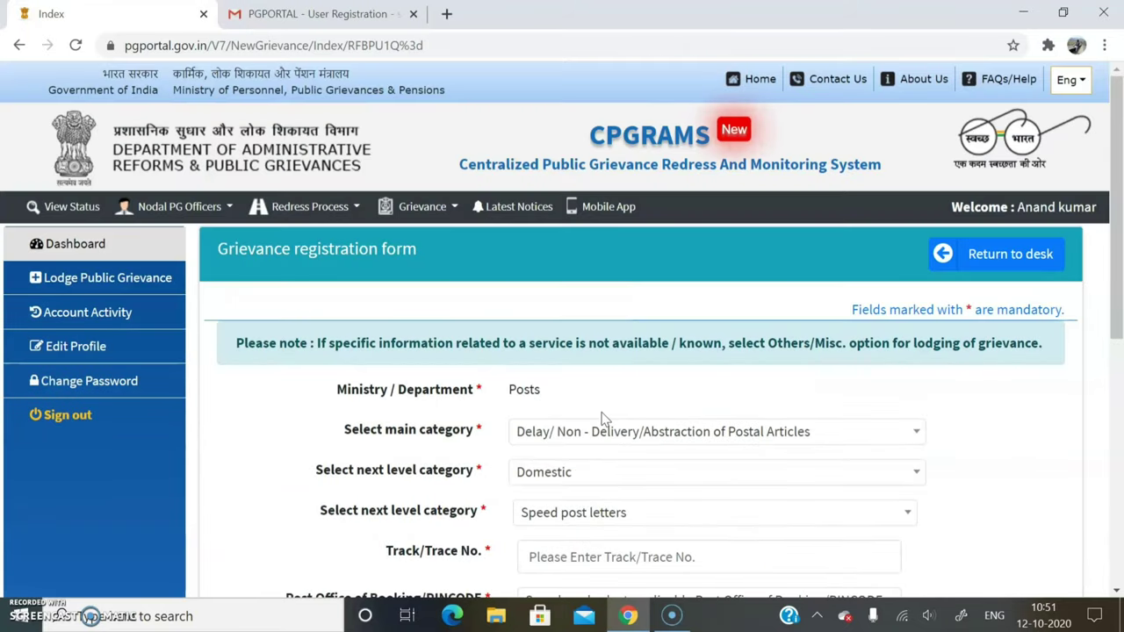
# Step: Return to the desk, start lodging a new public grievance and submit the agreement that it falls in none of the excluded categories
pyautogui.click(983, 254)
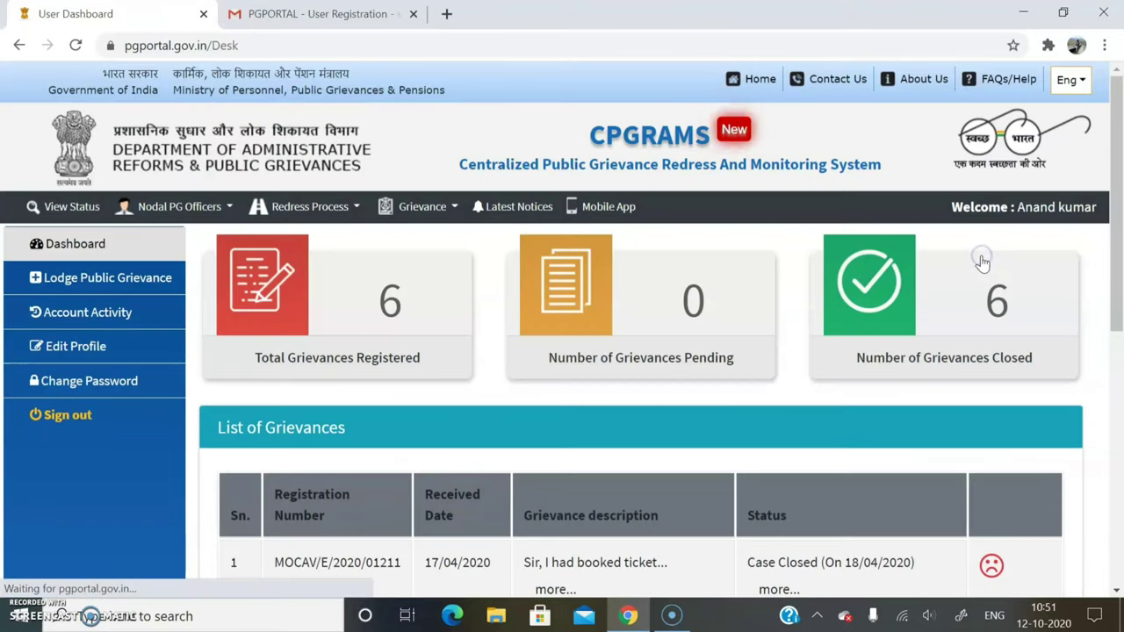
pyautogui.click(118, 289)
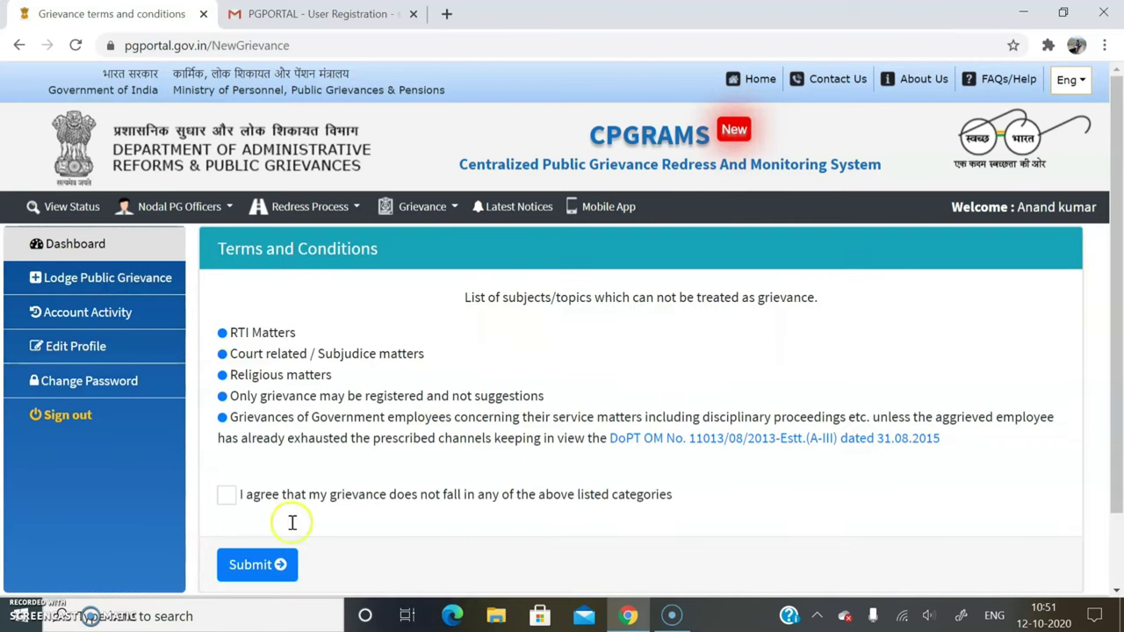
pyautogui.click(228, 495)
pyautogui.click(262, 564)
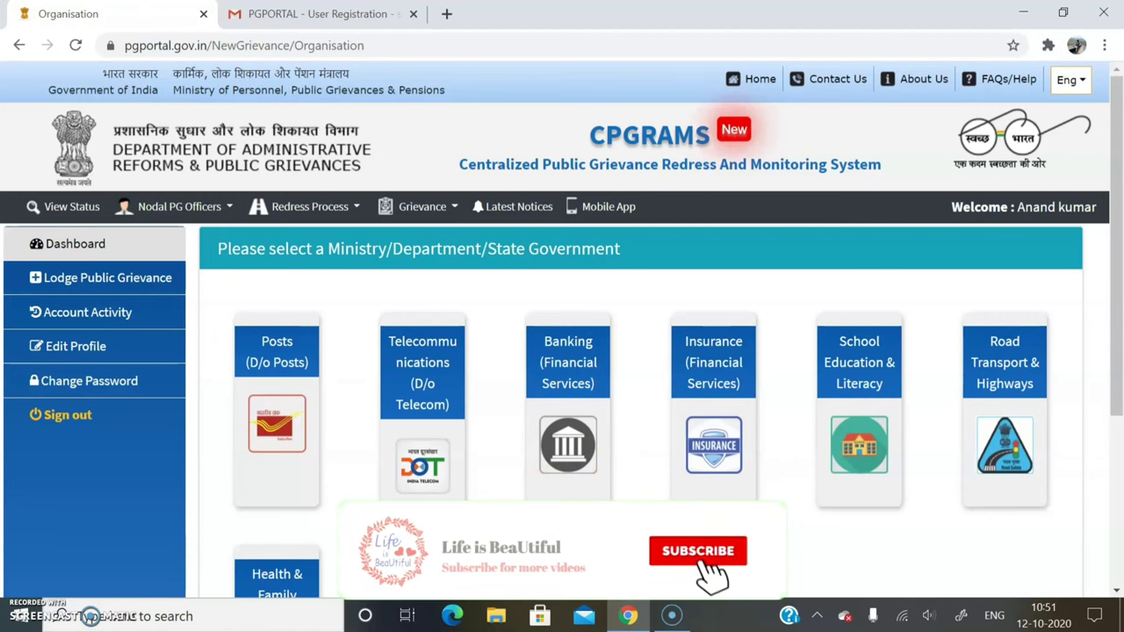
# Step: Choose Others (Min / Dep / State Govt) as the ministry, department or state government for the grievance
pyautogui.scroll(-1, 562, 351)
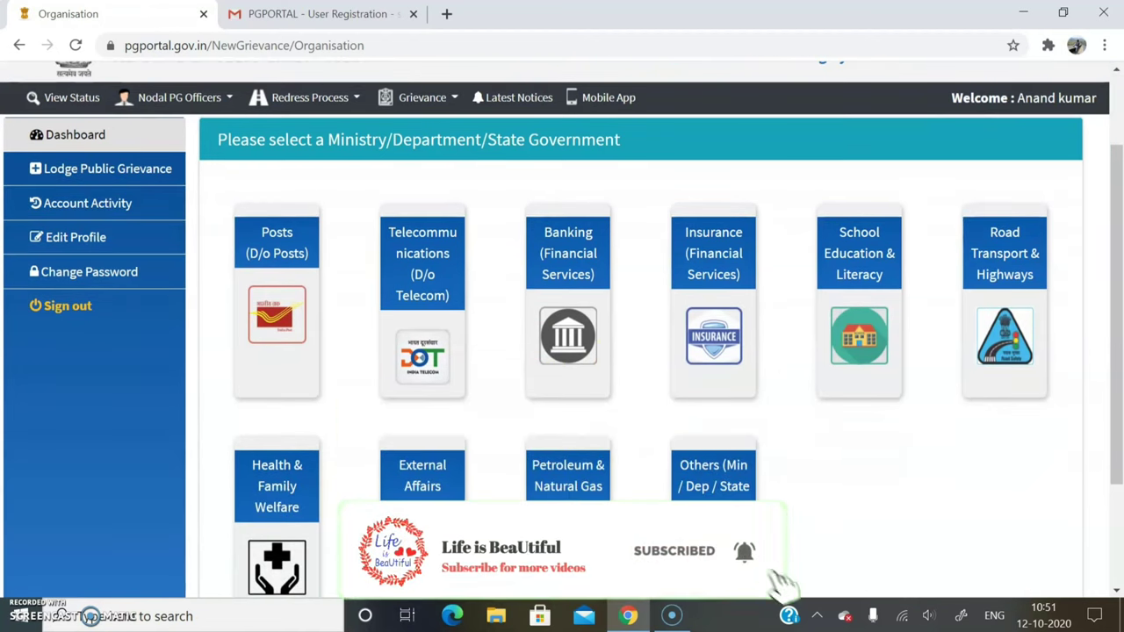
pyautogui.scroll(-2, 562, 351)
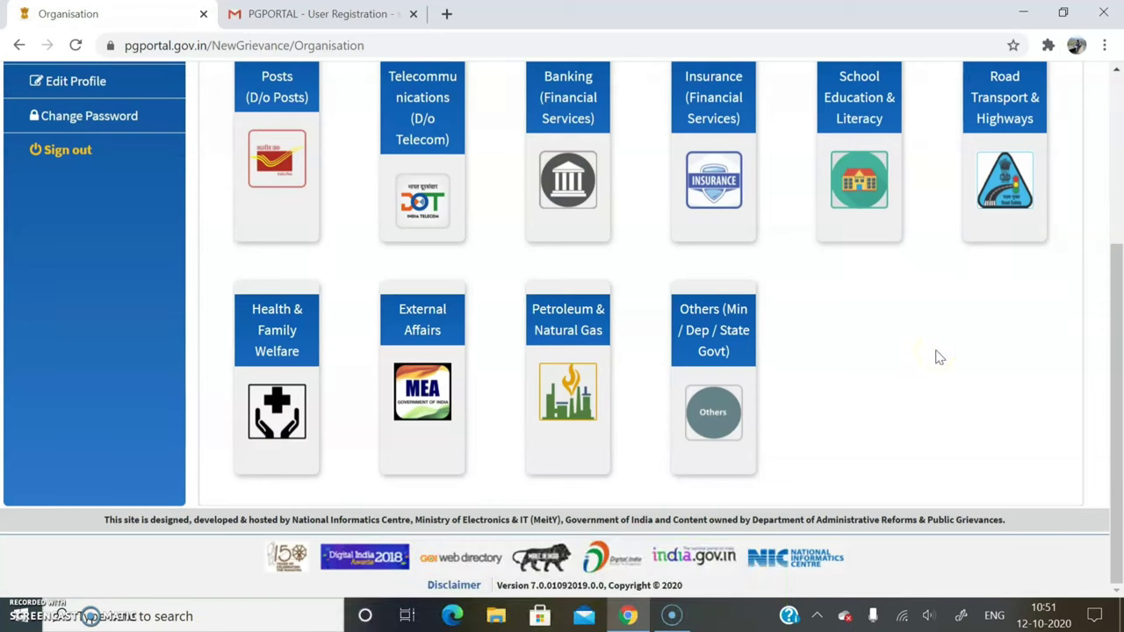
pyautogui.click(713, 415)
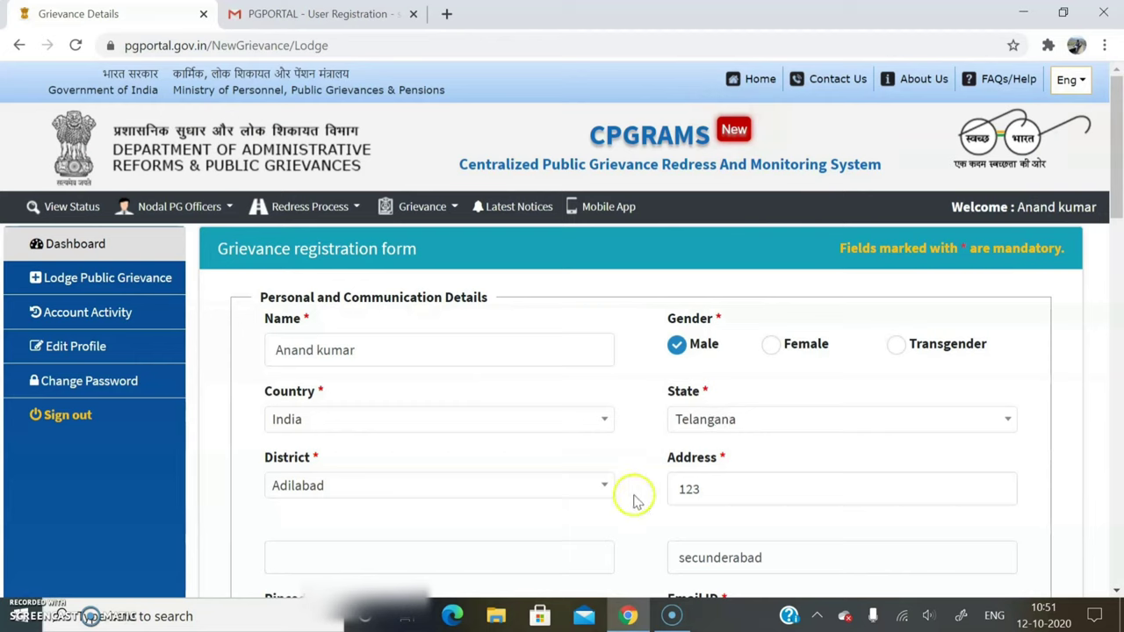
# Step: In the Grievance Details, set the concerned authority to Central Government and the ministry to Ministry of Ayush (Ministry)
pyautogui.scroll(-3, 639, 514)
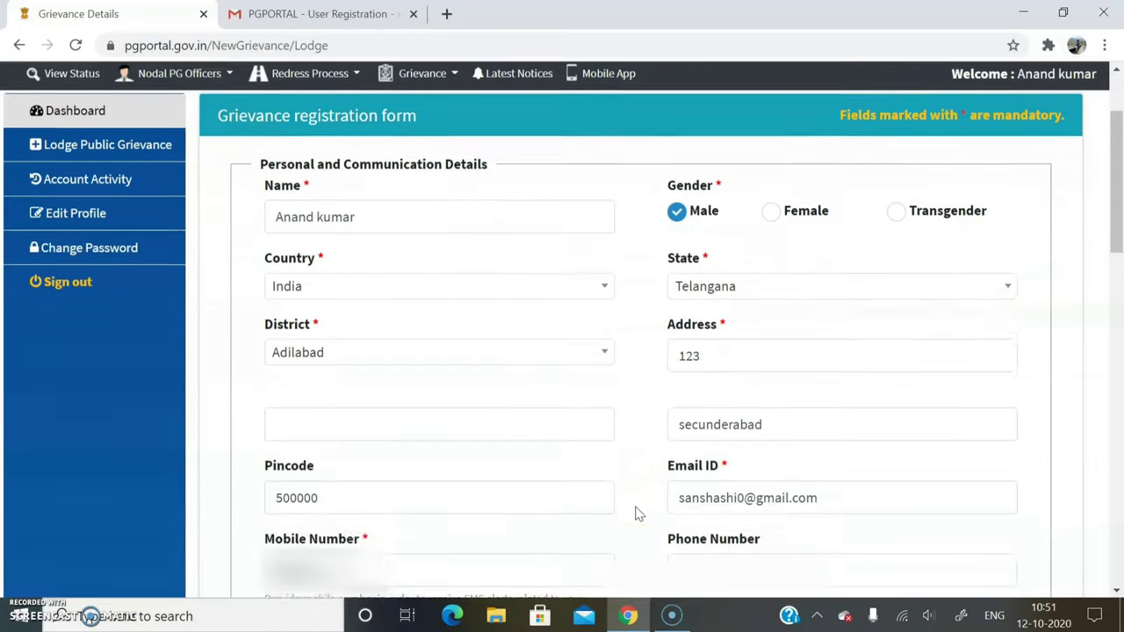
pyautogui.scroll(-3, 639, 513)
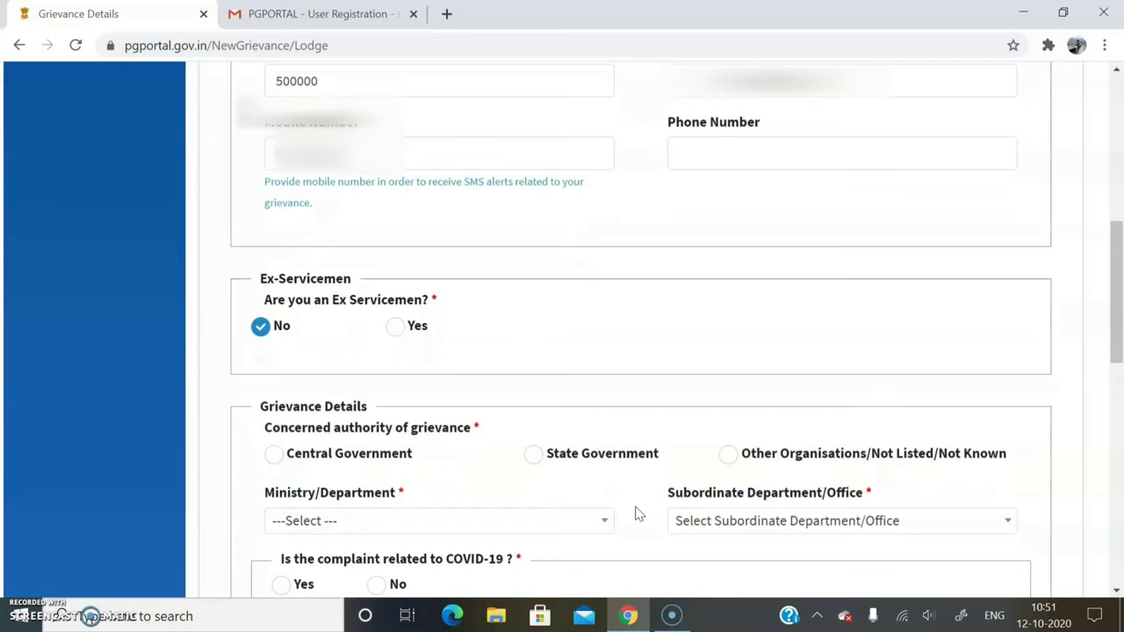
pyautogui.scroll(-1, 636, 513)
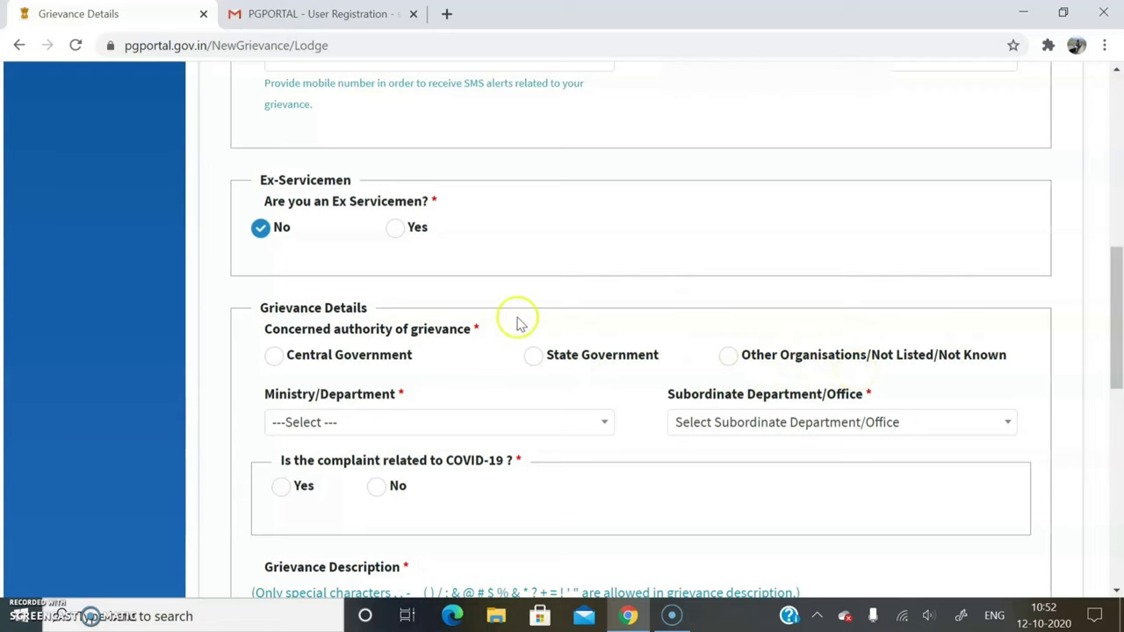
pyautogui.click(275, 359)
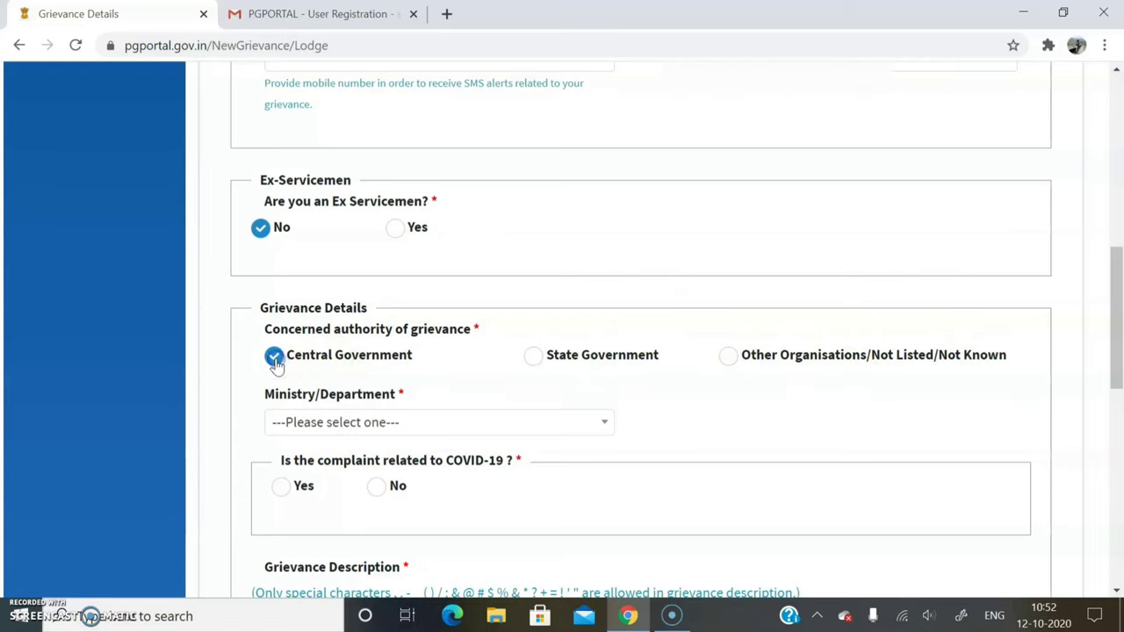
pyautogui.click(574, 422)
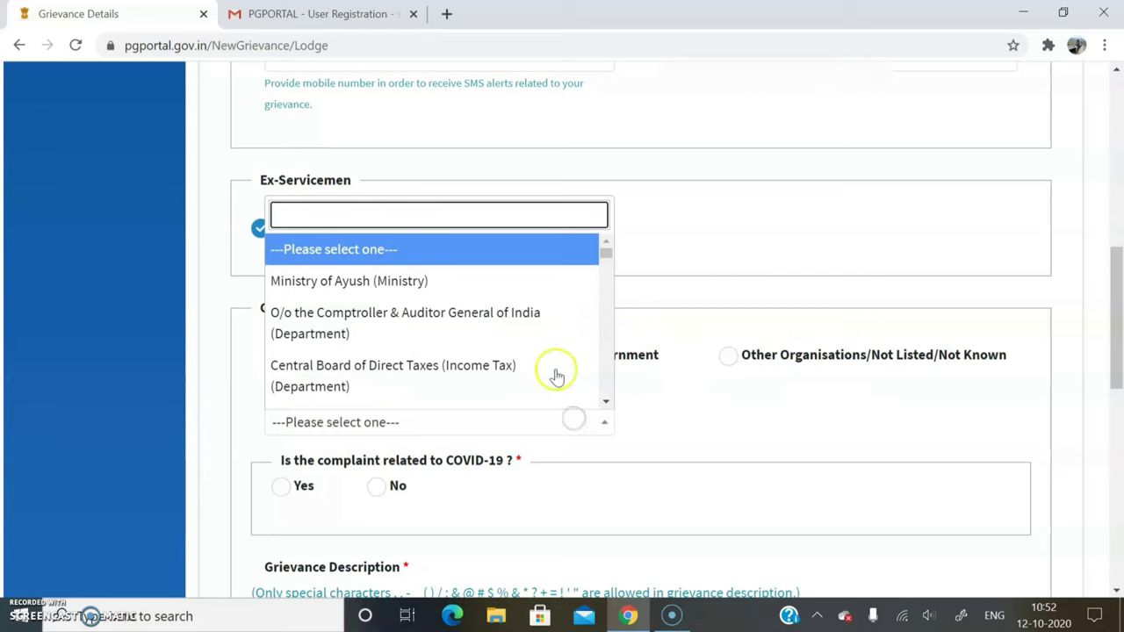
pyautogui.click(461, 274)
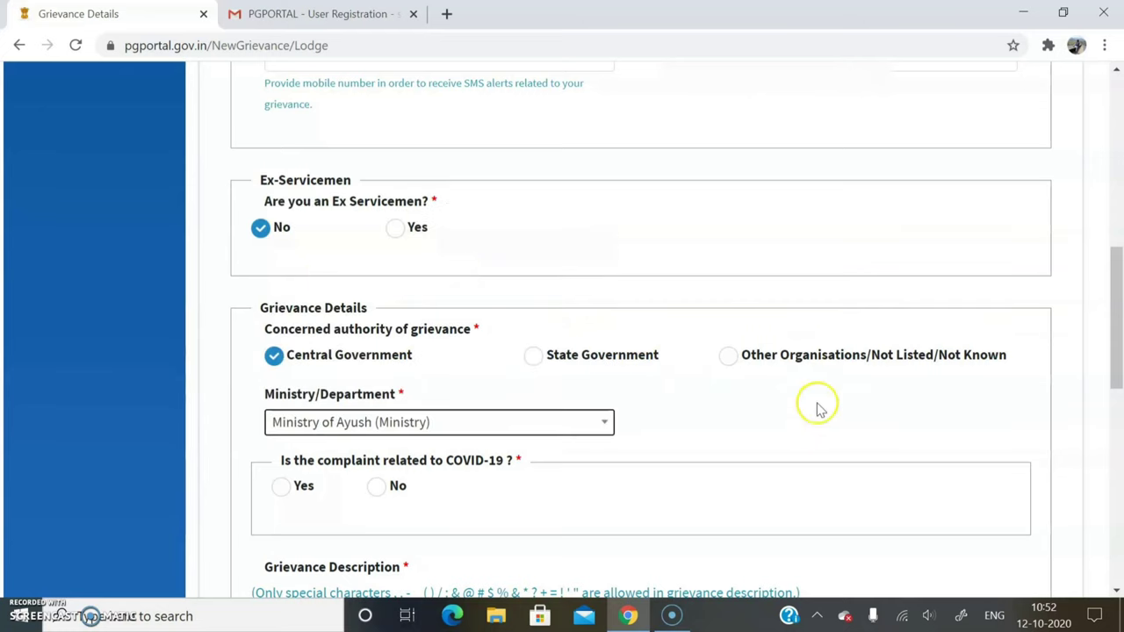
# Step: Mark the complaint as not related to COVID-19 and make the empty Grievance Description ready for text entry
pyautogui.scroll(-2, 736, 422)
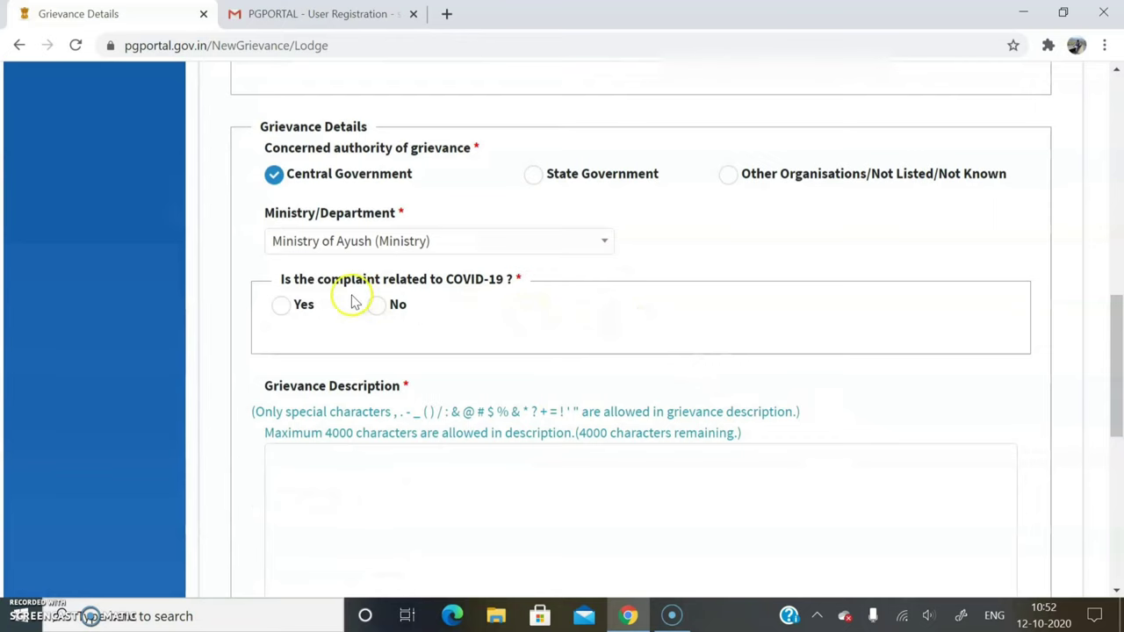
pyautogui.click(556, 493)
pyautogui.scroll(-1, 556, 476)
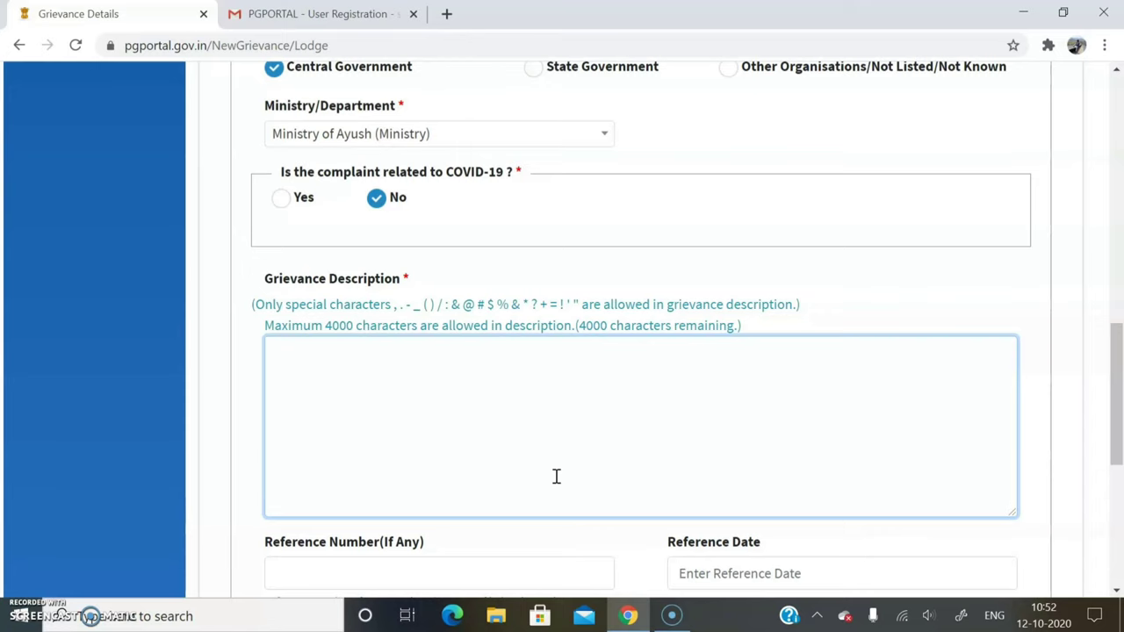
# Step: Examine the form's reference number, reference date, supporting document and security code fields, and review the personal details above
pyautogui.scroll(-2, 584, 377)
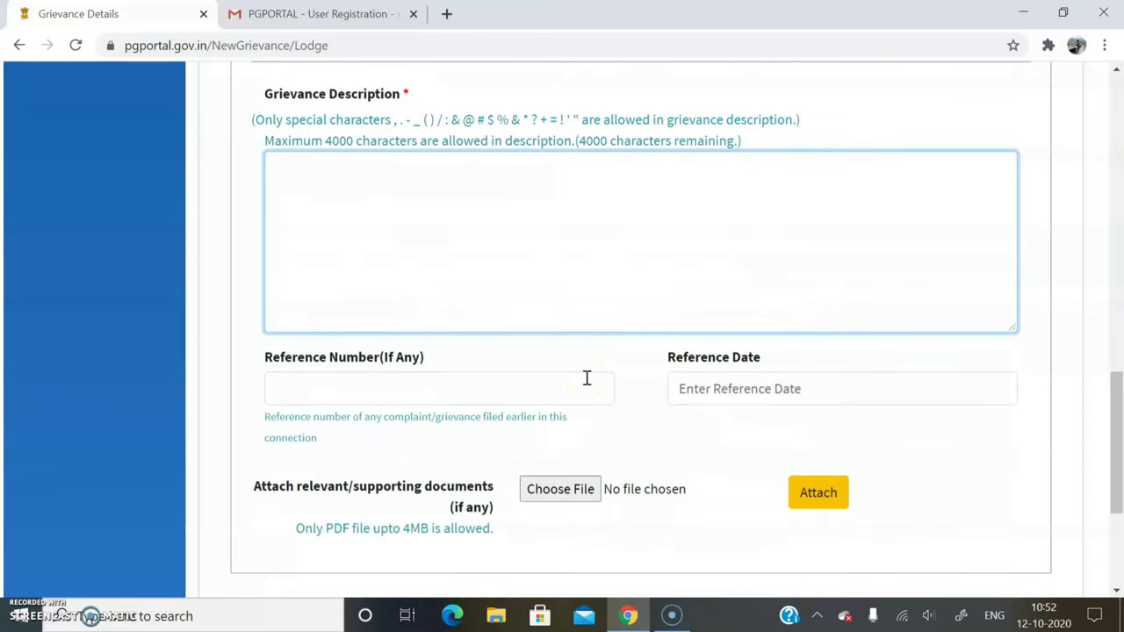
pyautogui.click(490, 389)
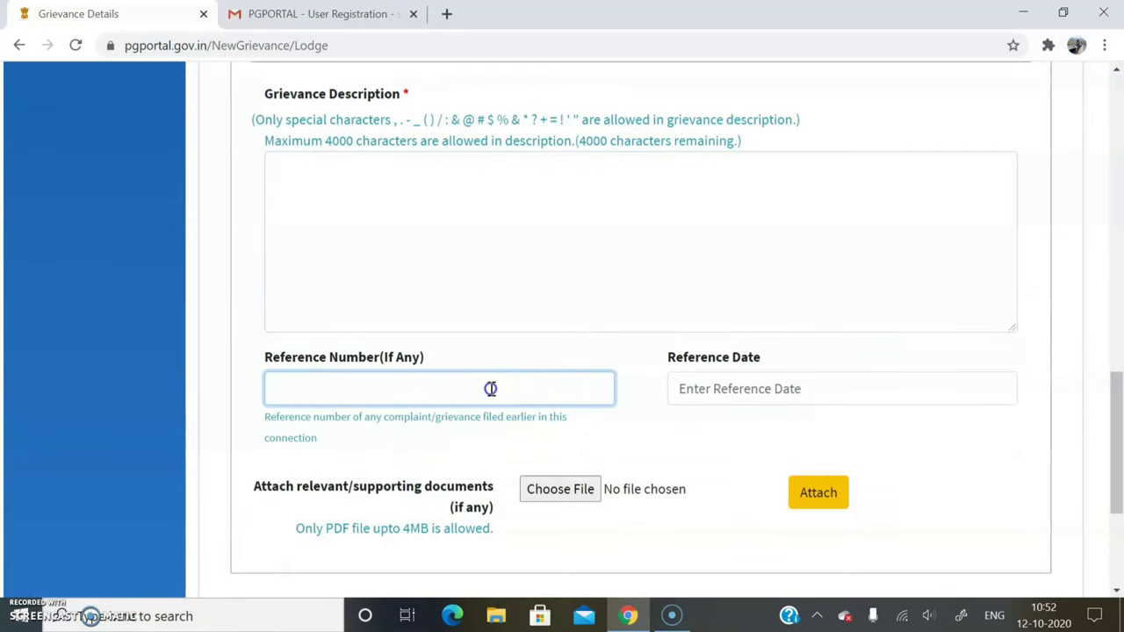
pyautogui.click(733, 390)
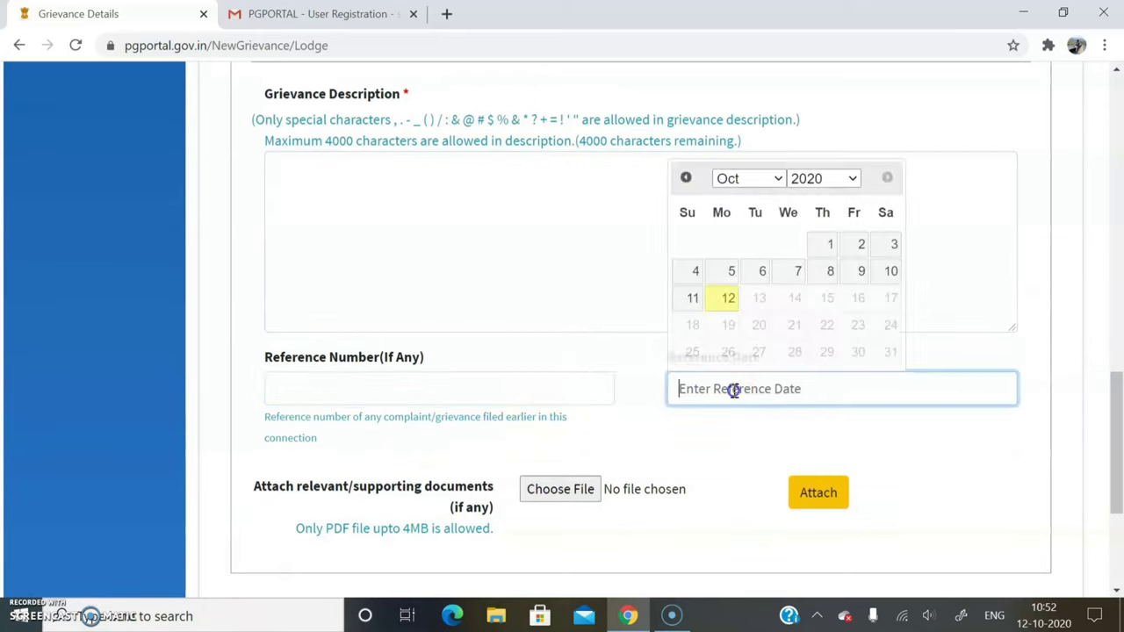
pyautogui.click(708, 453)
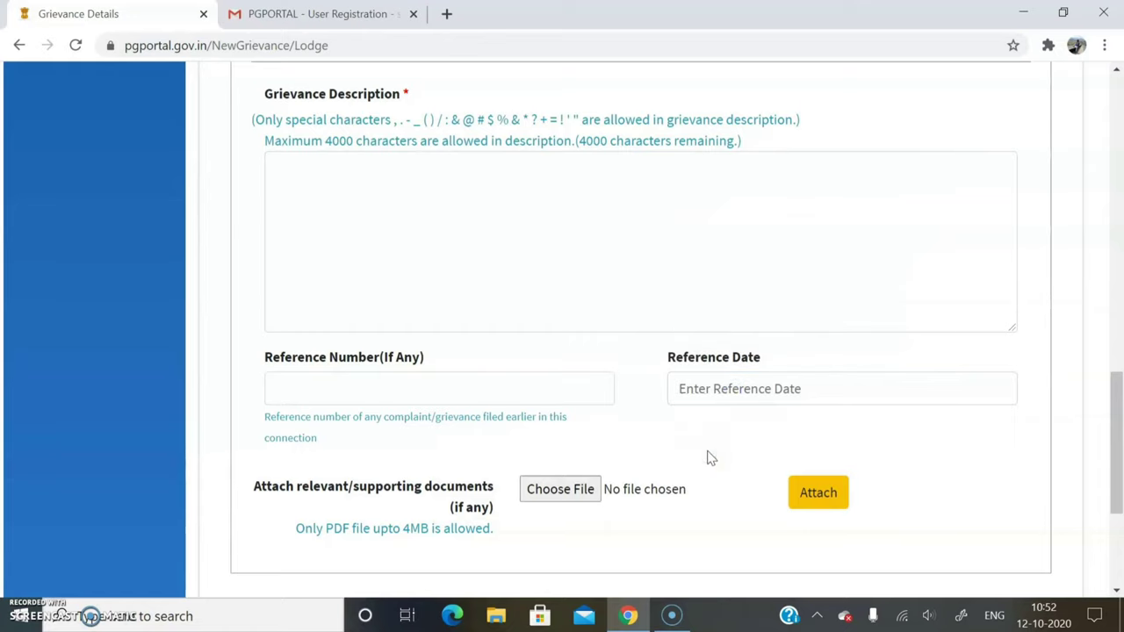
pyautogui.click(660, 480)
pyautogui.scroll(-2, 660, 480)
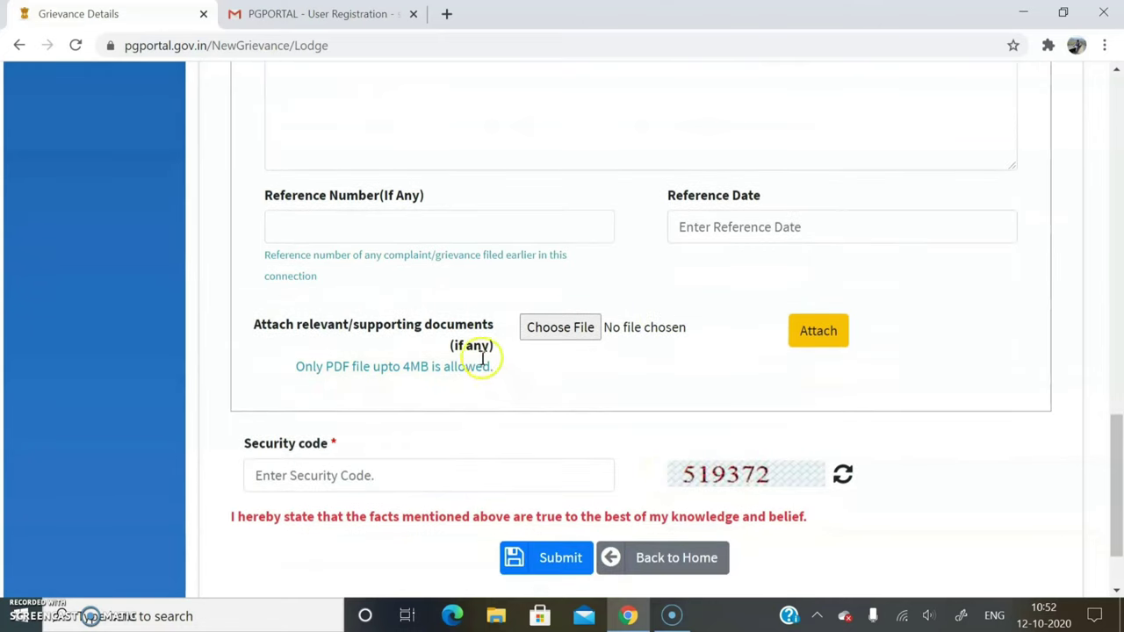
pyautogui.scroll(-1, 466, 395)
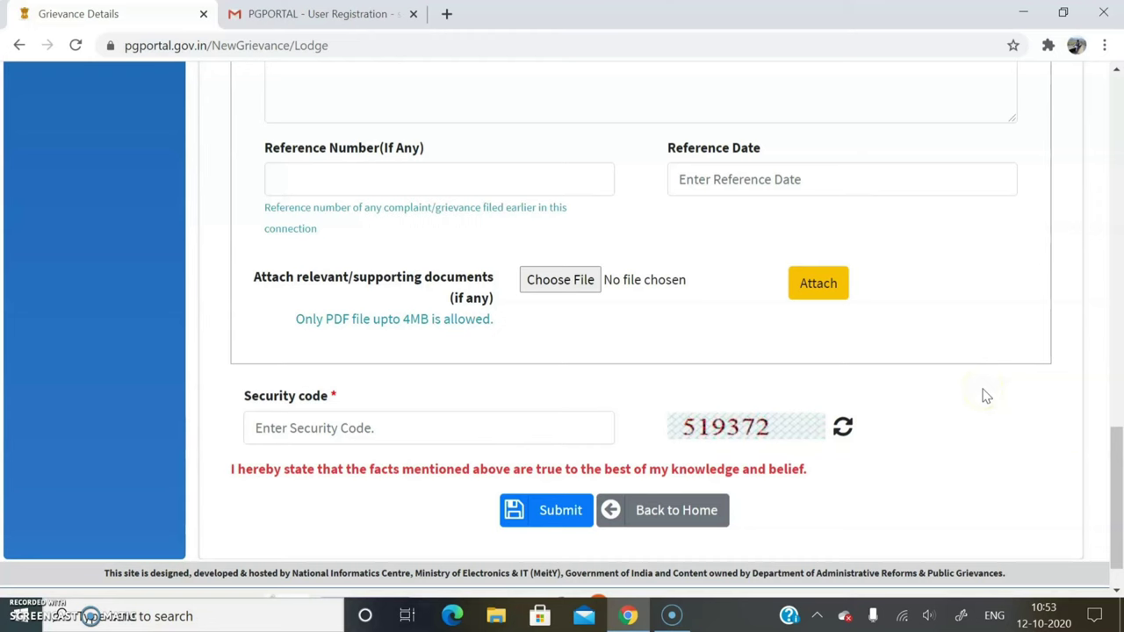
pyautogui.scroll(12, 985, 396)
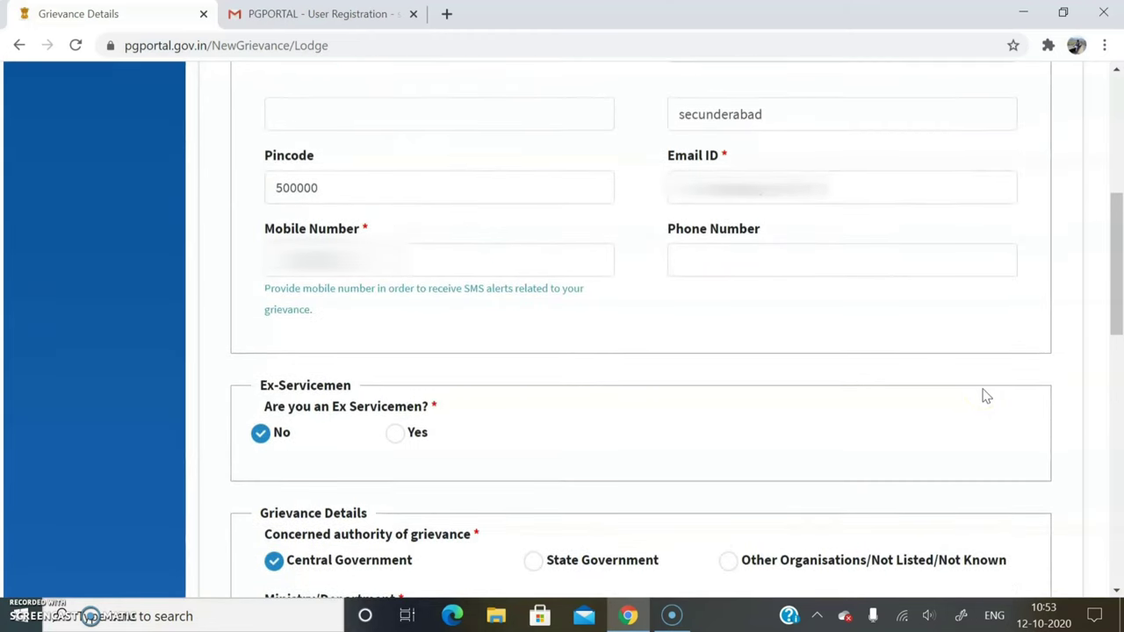
pyautogui.scroll(5, 984, 394)
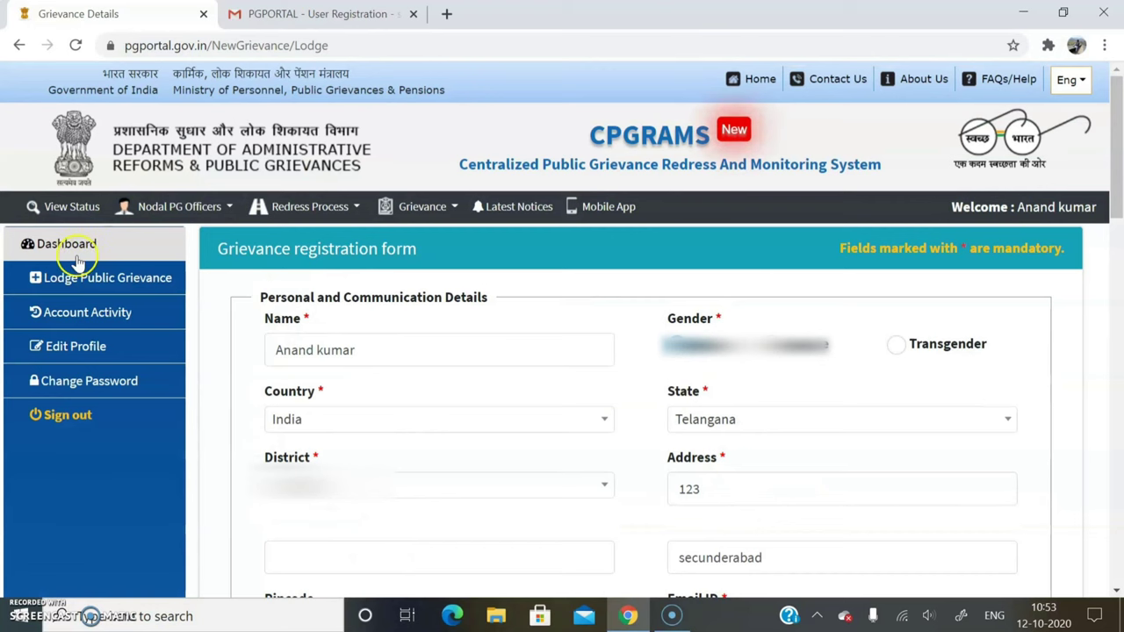